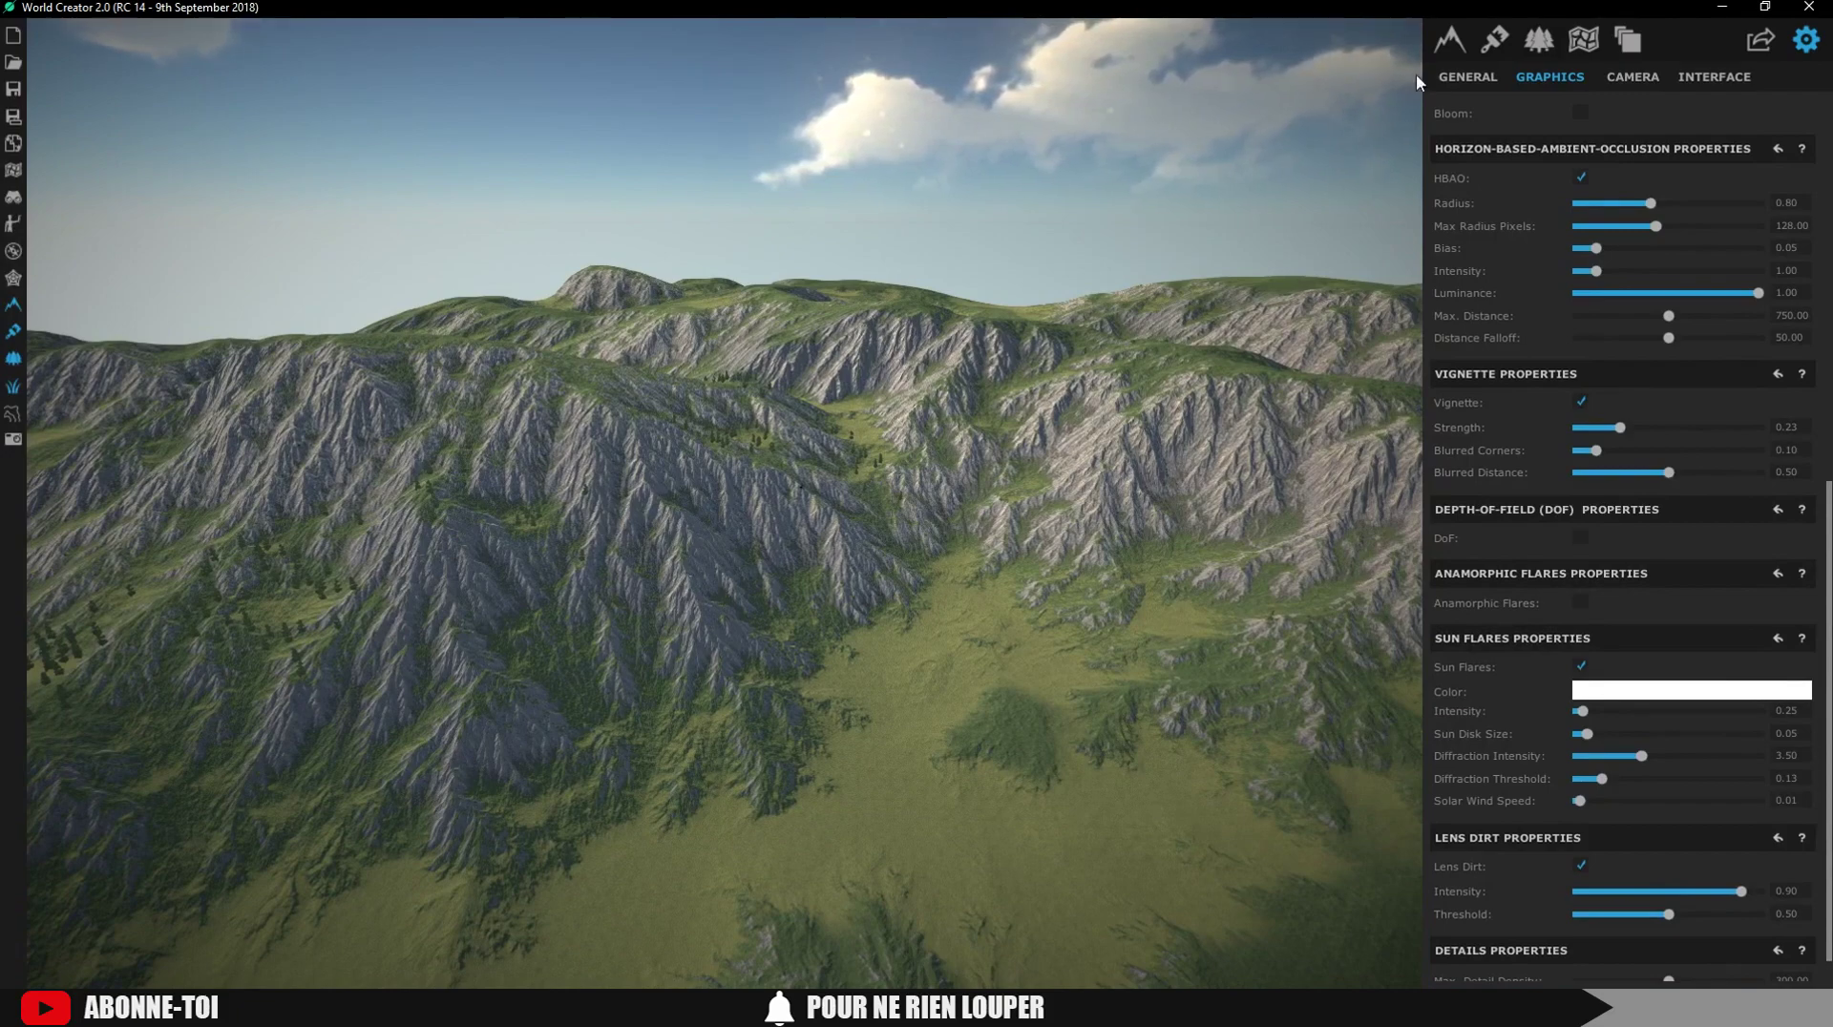
- Open the surface export settings with Terrain Height-Map as the map type and RAW format
{"action": "left_click", "coordinate": [1757, 43]}
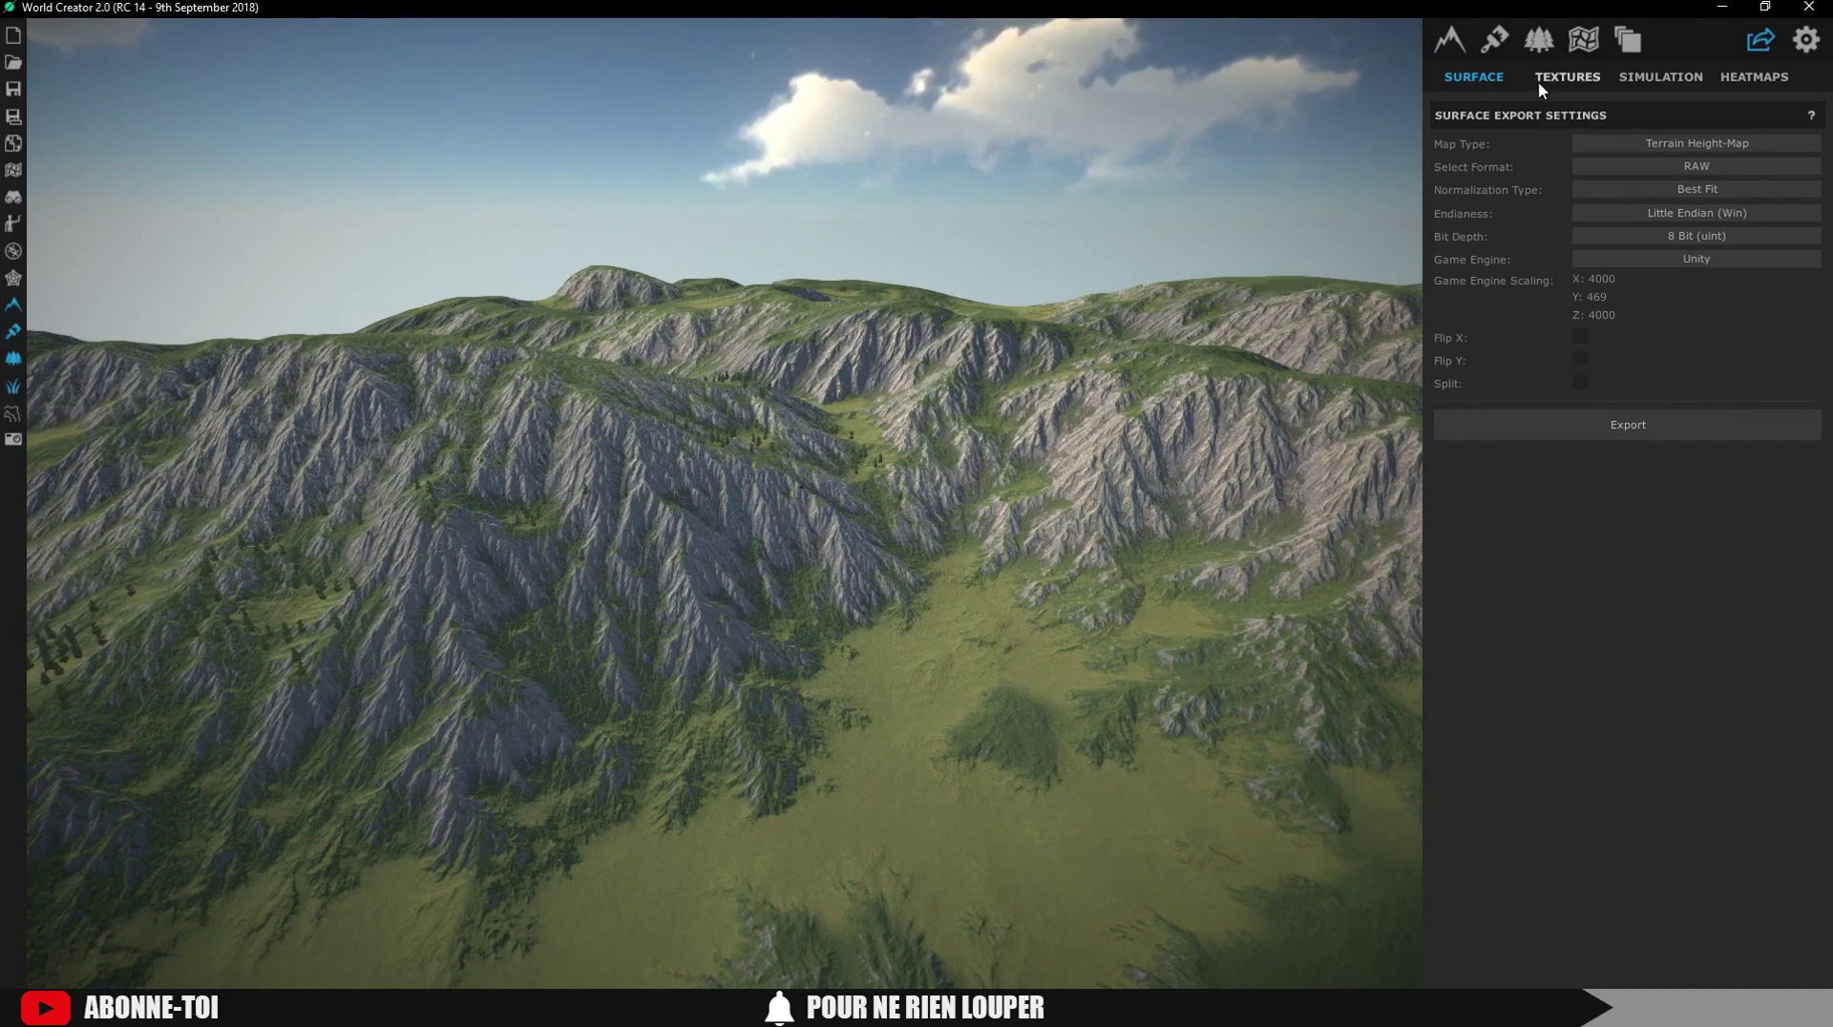
{"action": "left_click", "coordinate": [1668, 143]}
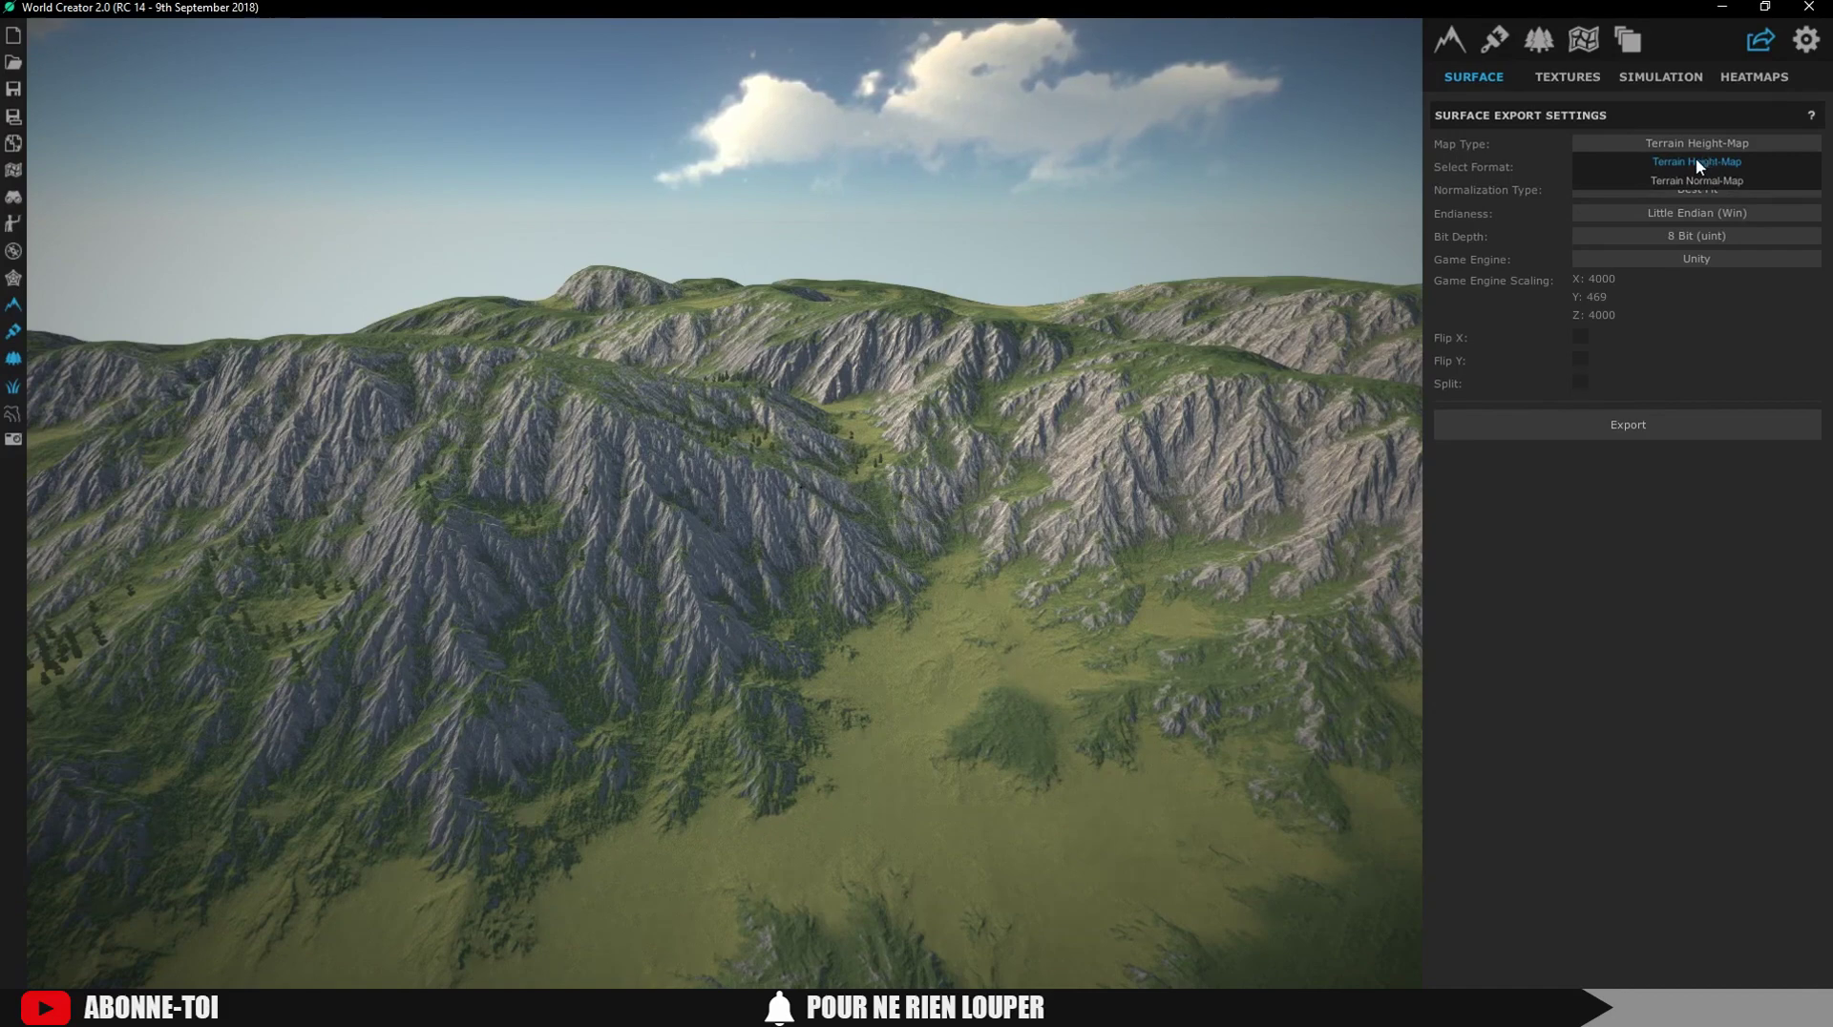
{"action": "left_click", "coordinate": [1694, 162]}
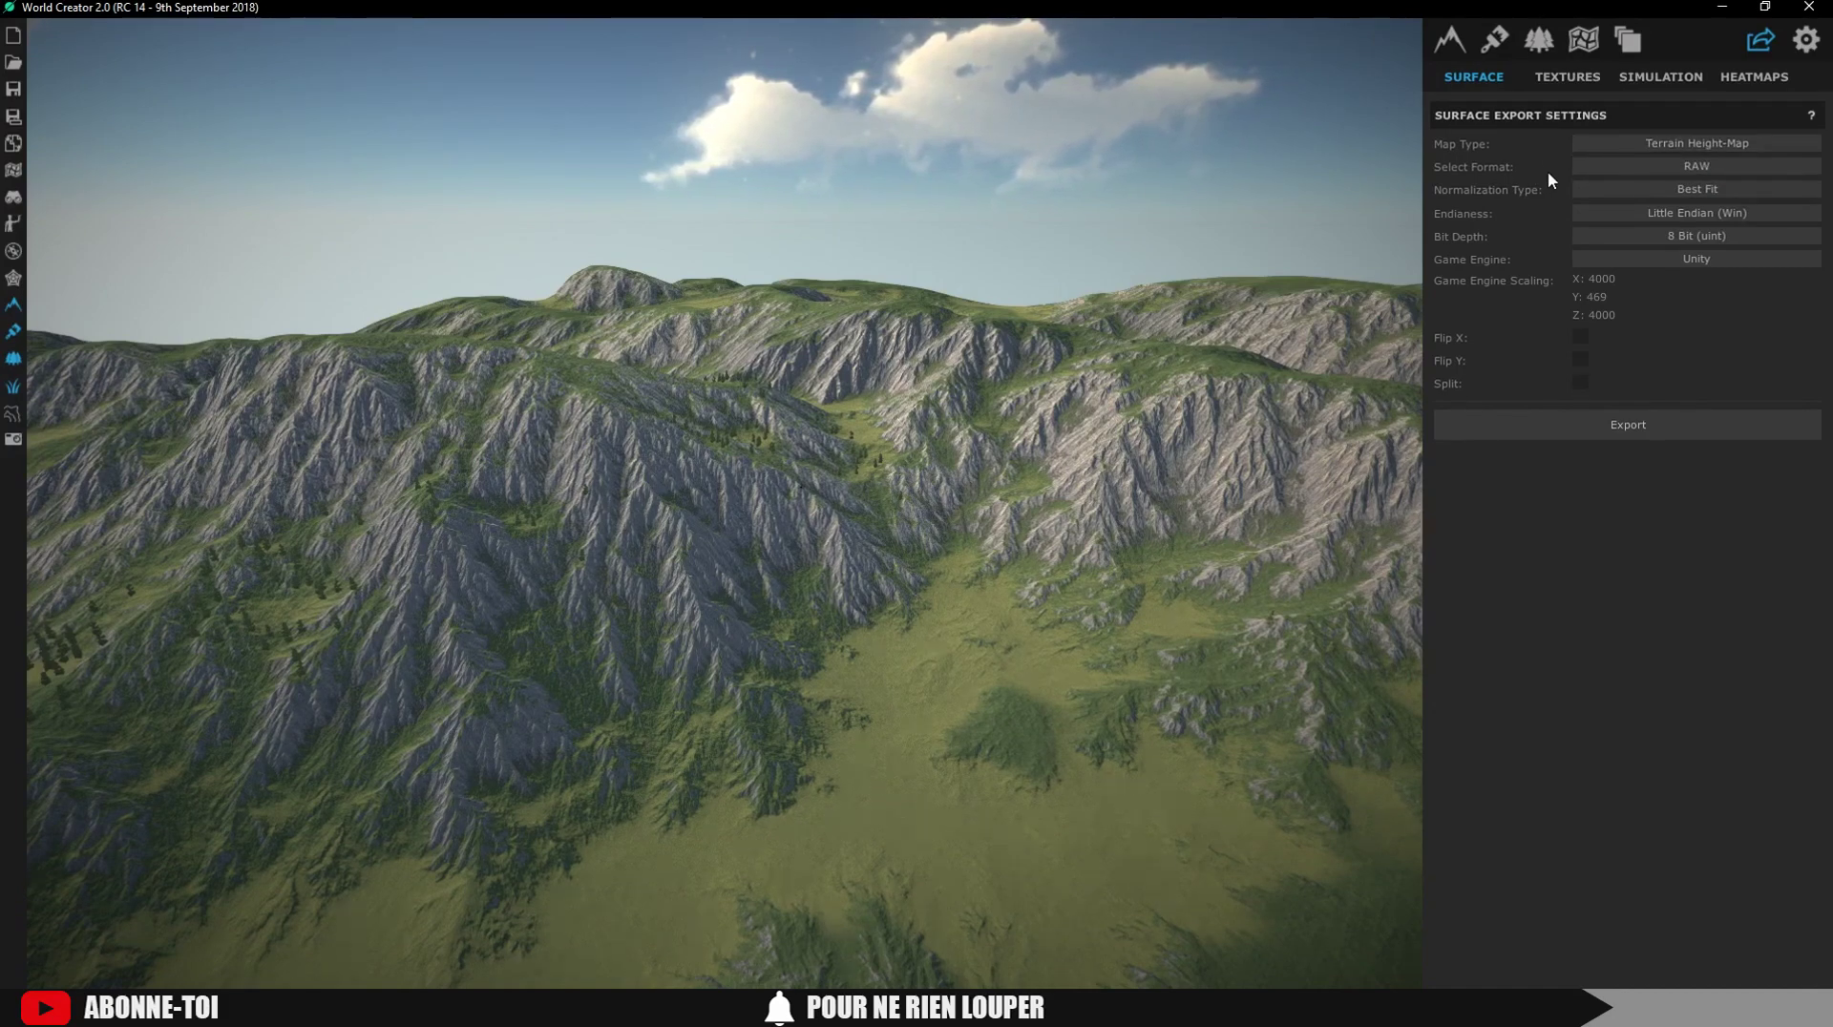
{"action": "left_click", "coordinate": [1631, 166]}
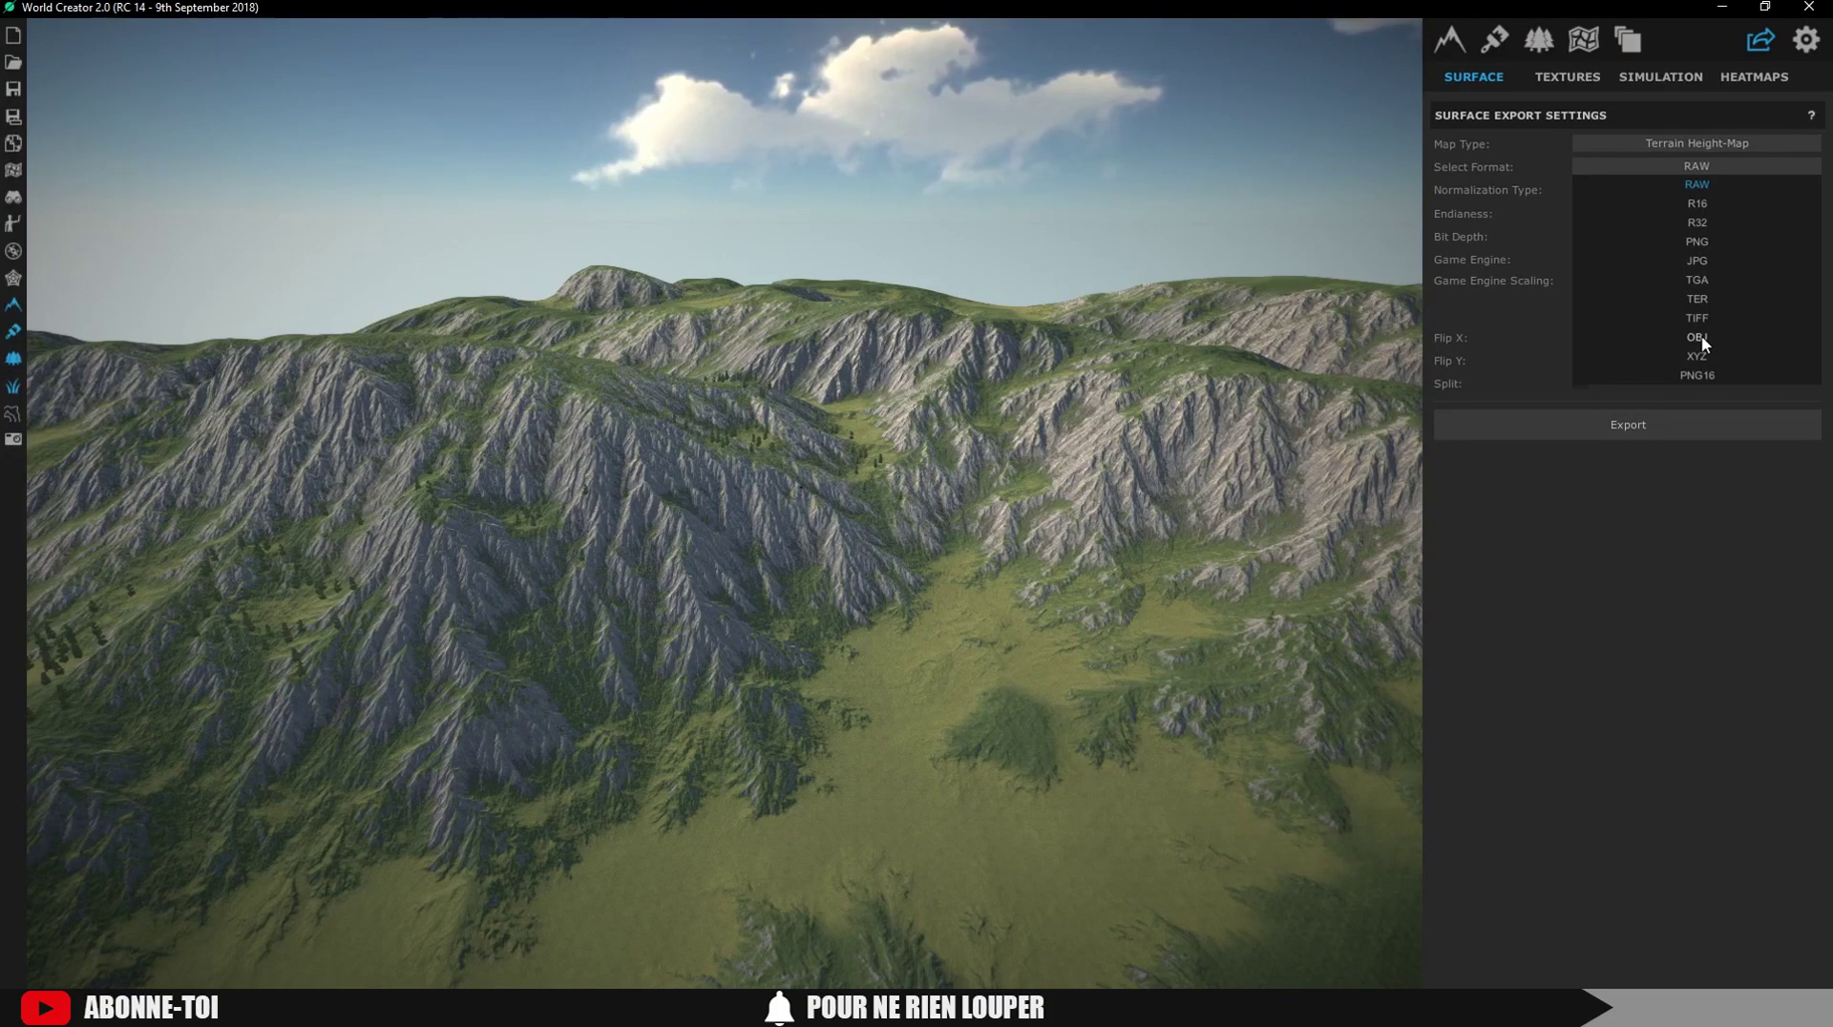
{"action": "left_click", "coordinate": [1642, 164]}
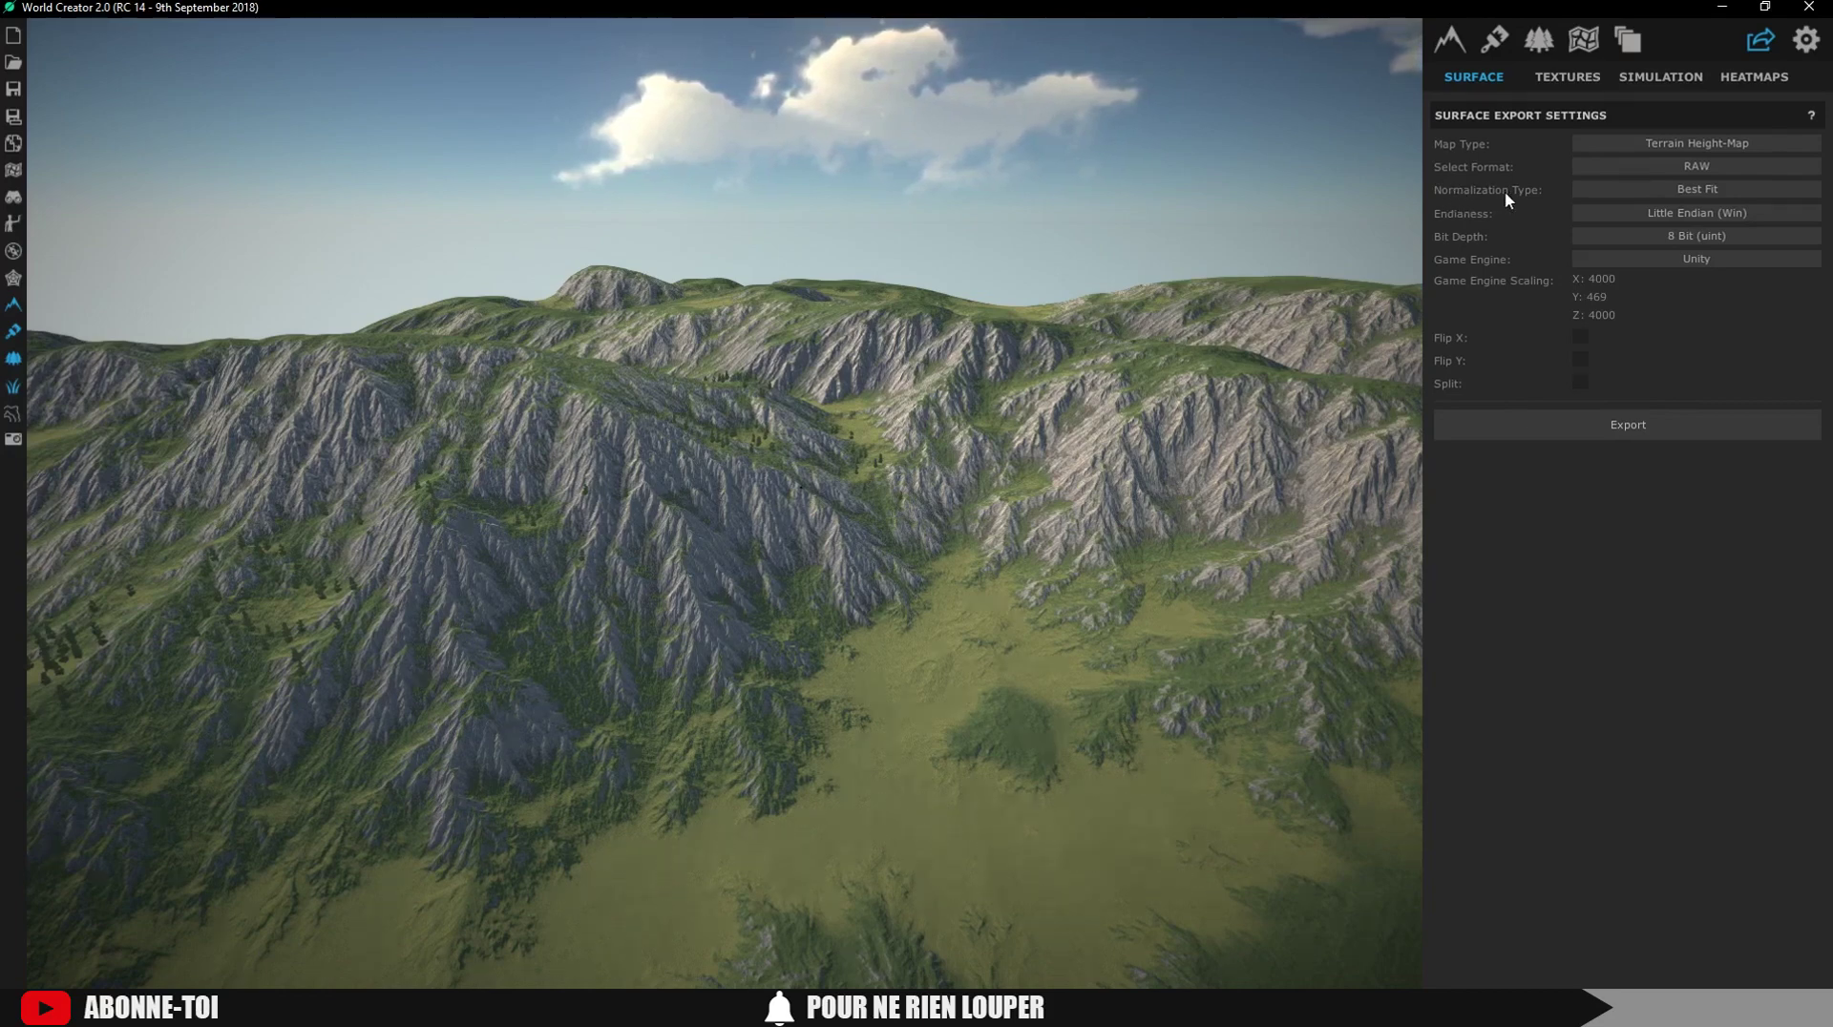
- Keep Best Fit, Little Endian (Win) and 8 Bit (uint), and target Unreal as the game engine
{"action": "left_click", "coordinate": [1630, 190]}
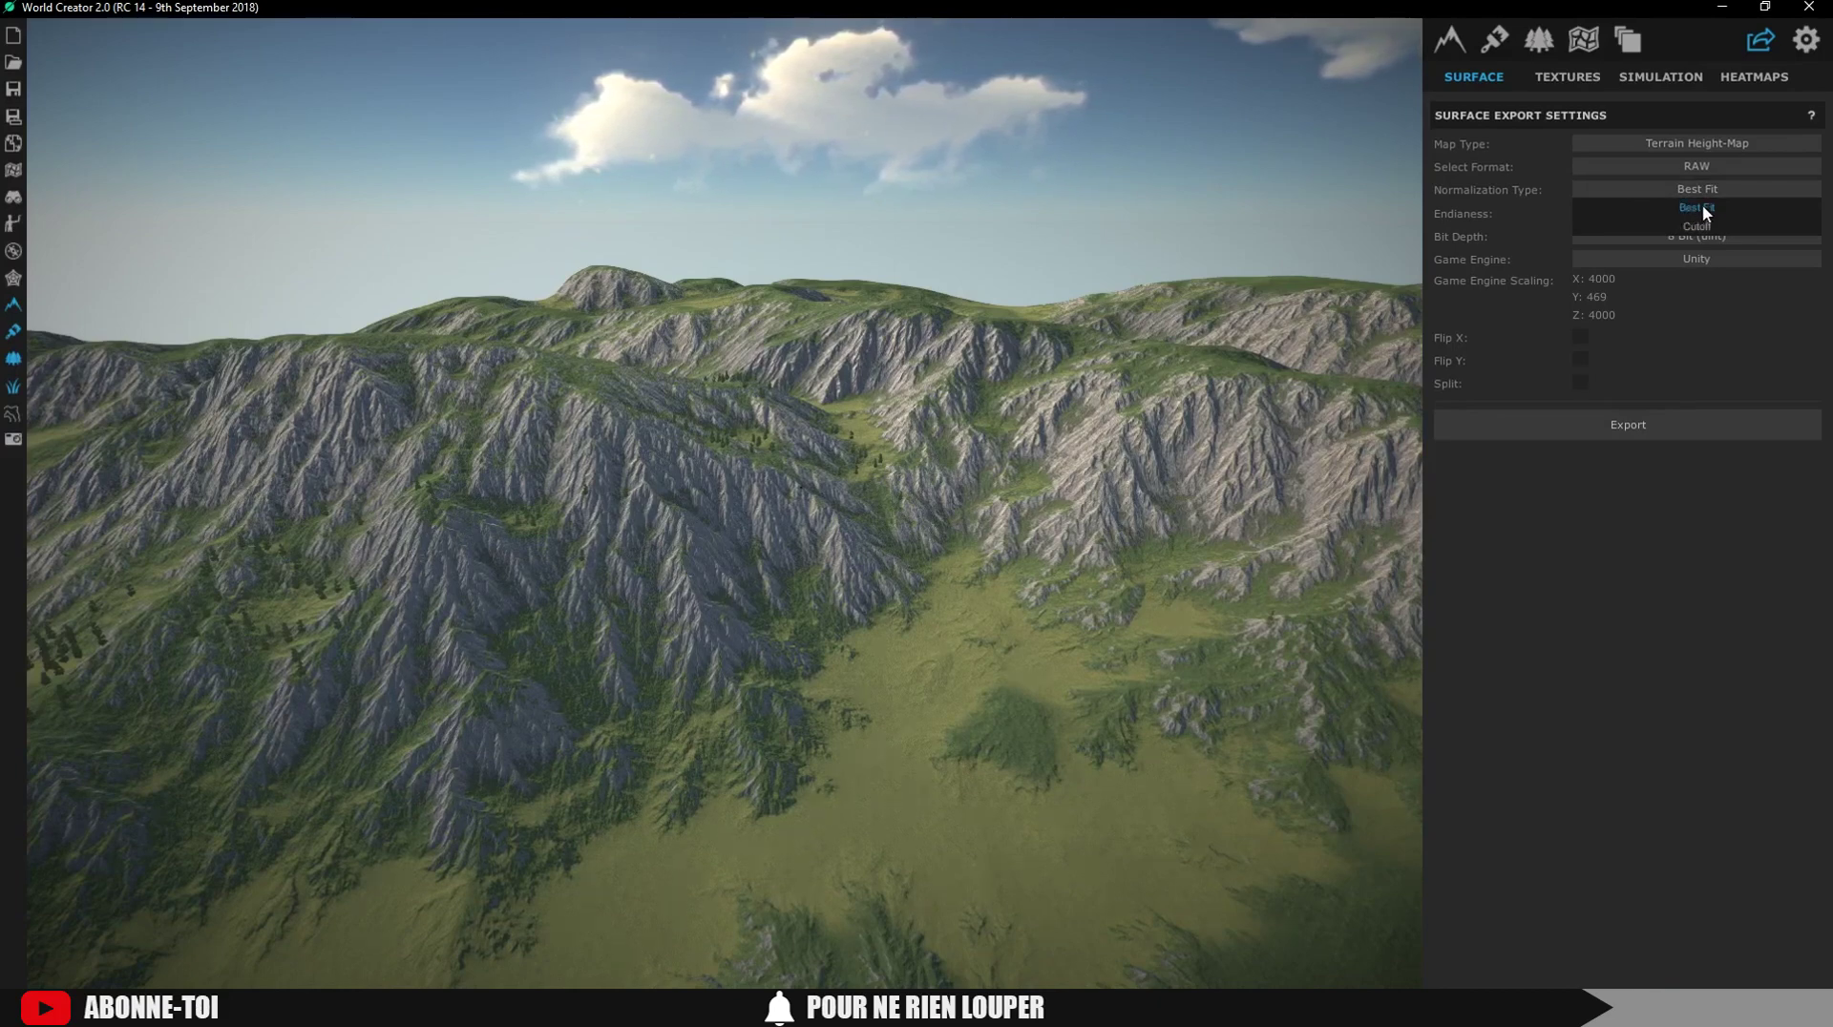
{"action": "left_click", "coordinate": [1694, 197]}
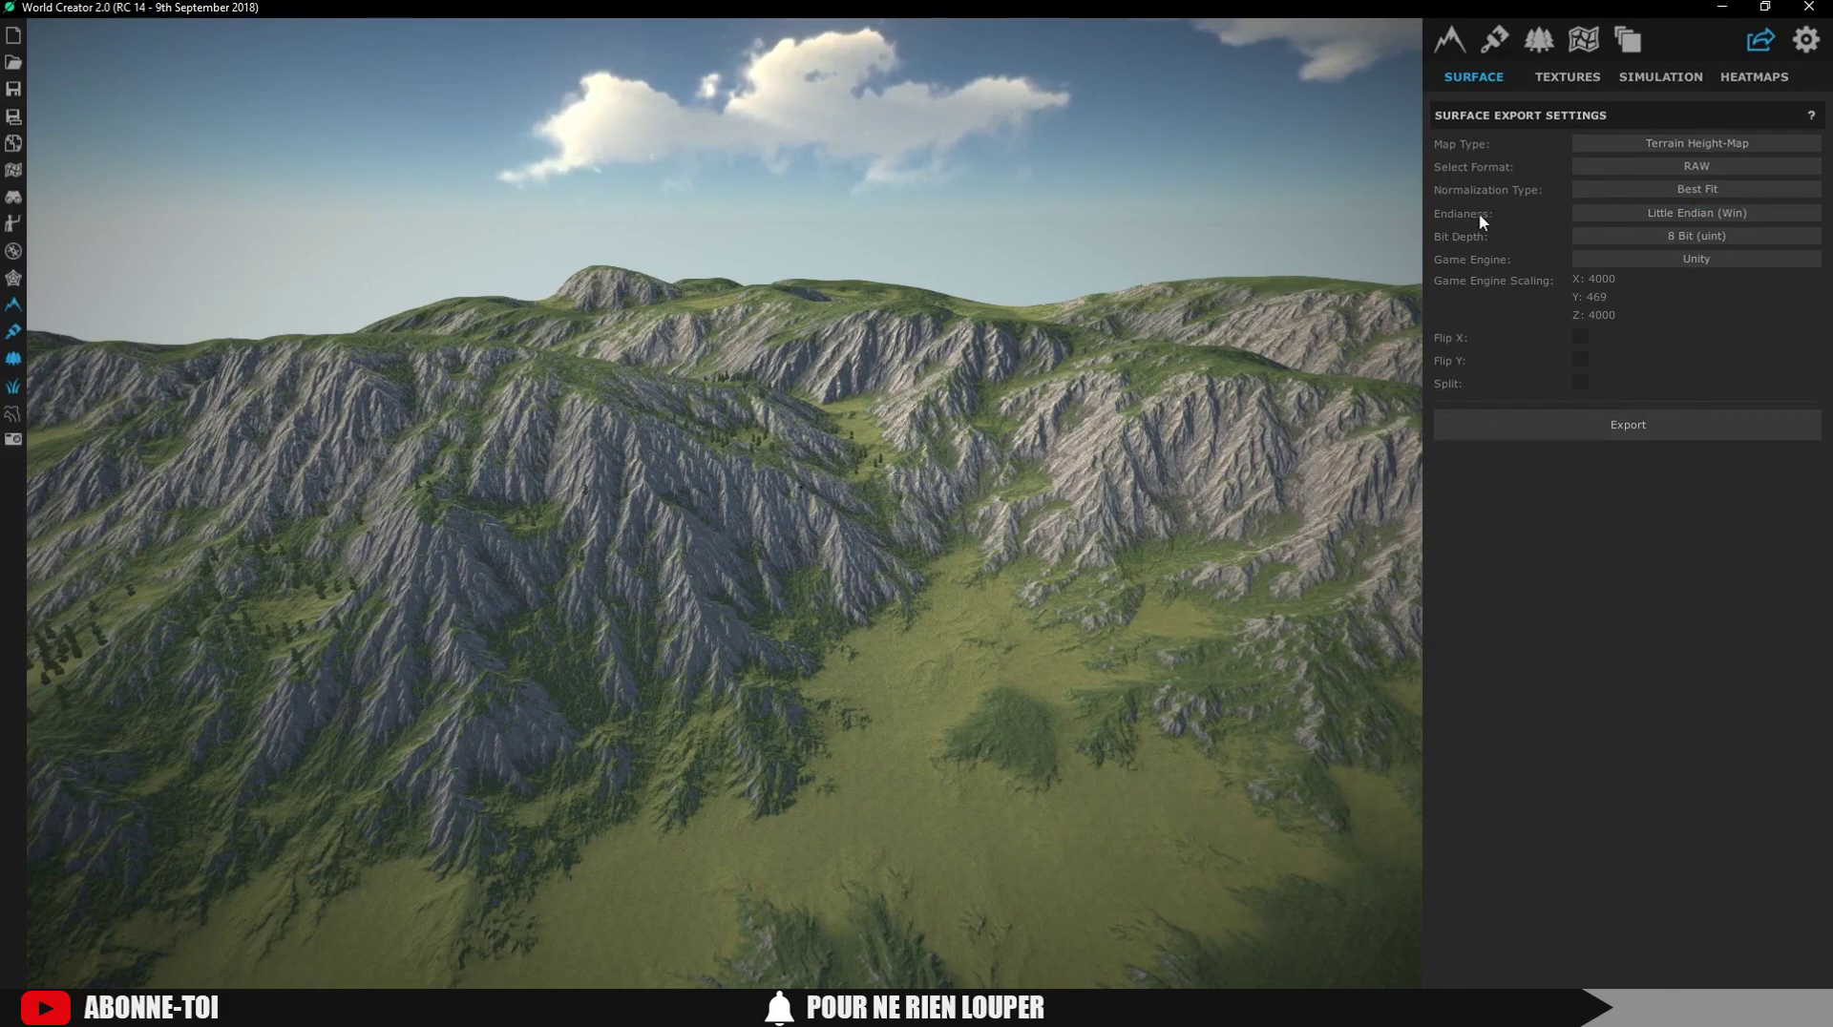
{"action": "left_click", "coordinate": [1633, 212]}
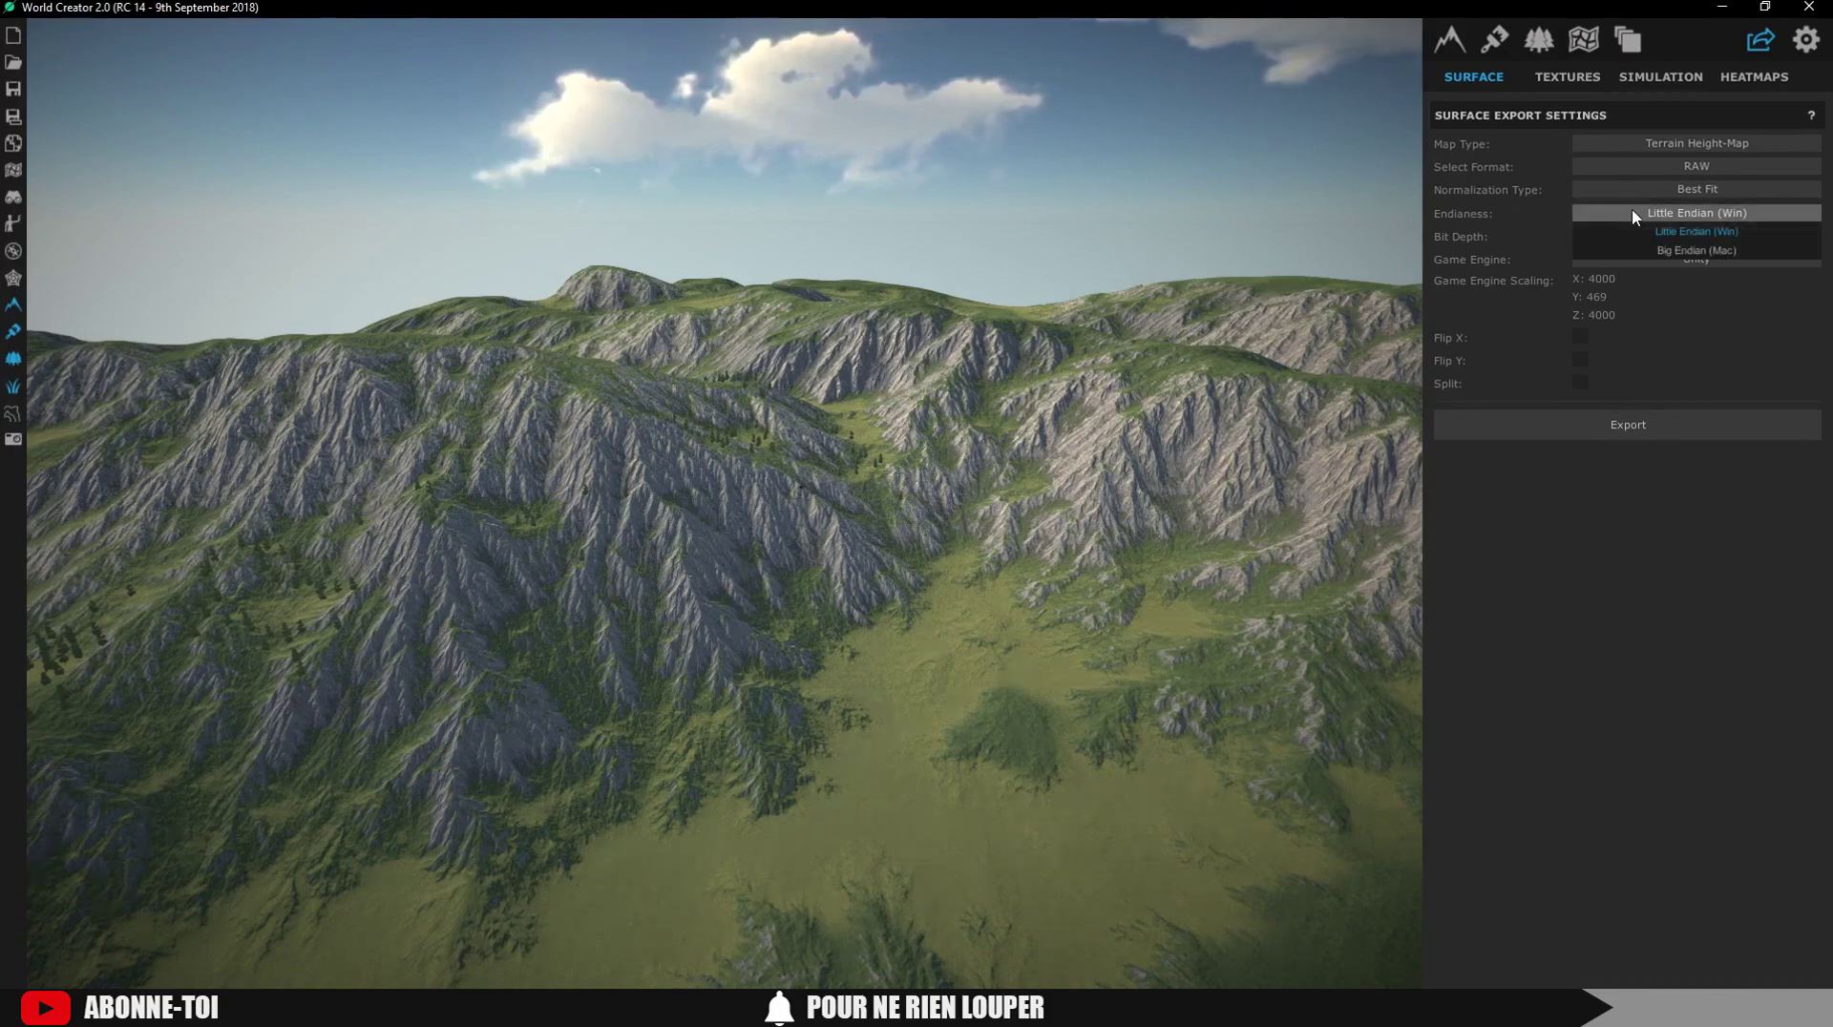
{"action": "left_click", "coordinate": [1698, 231]}
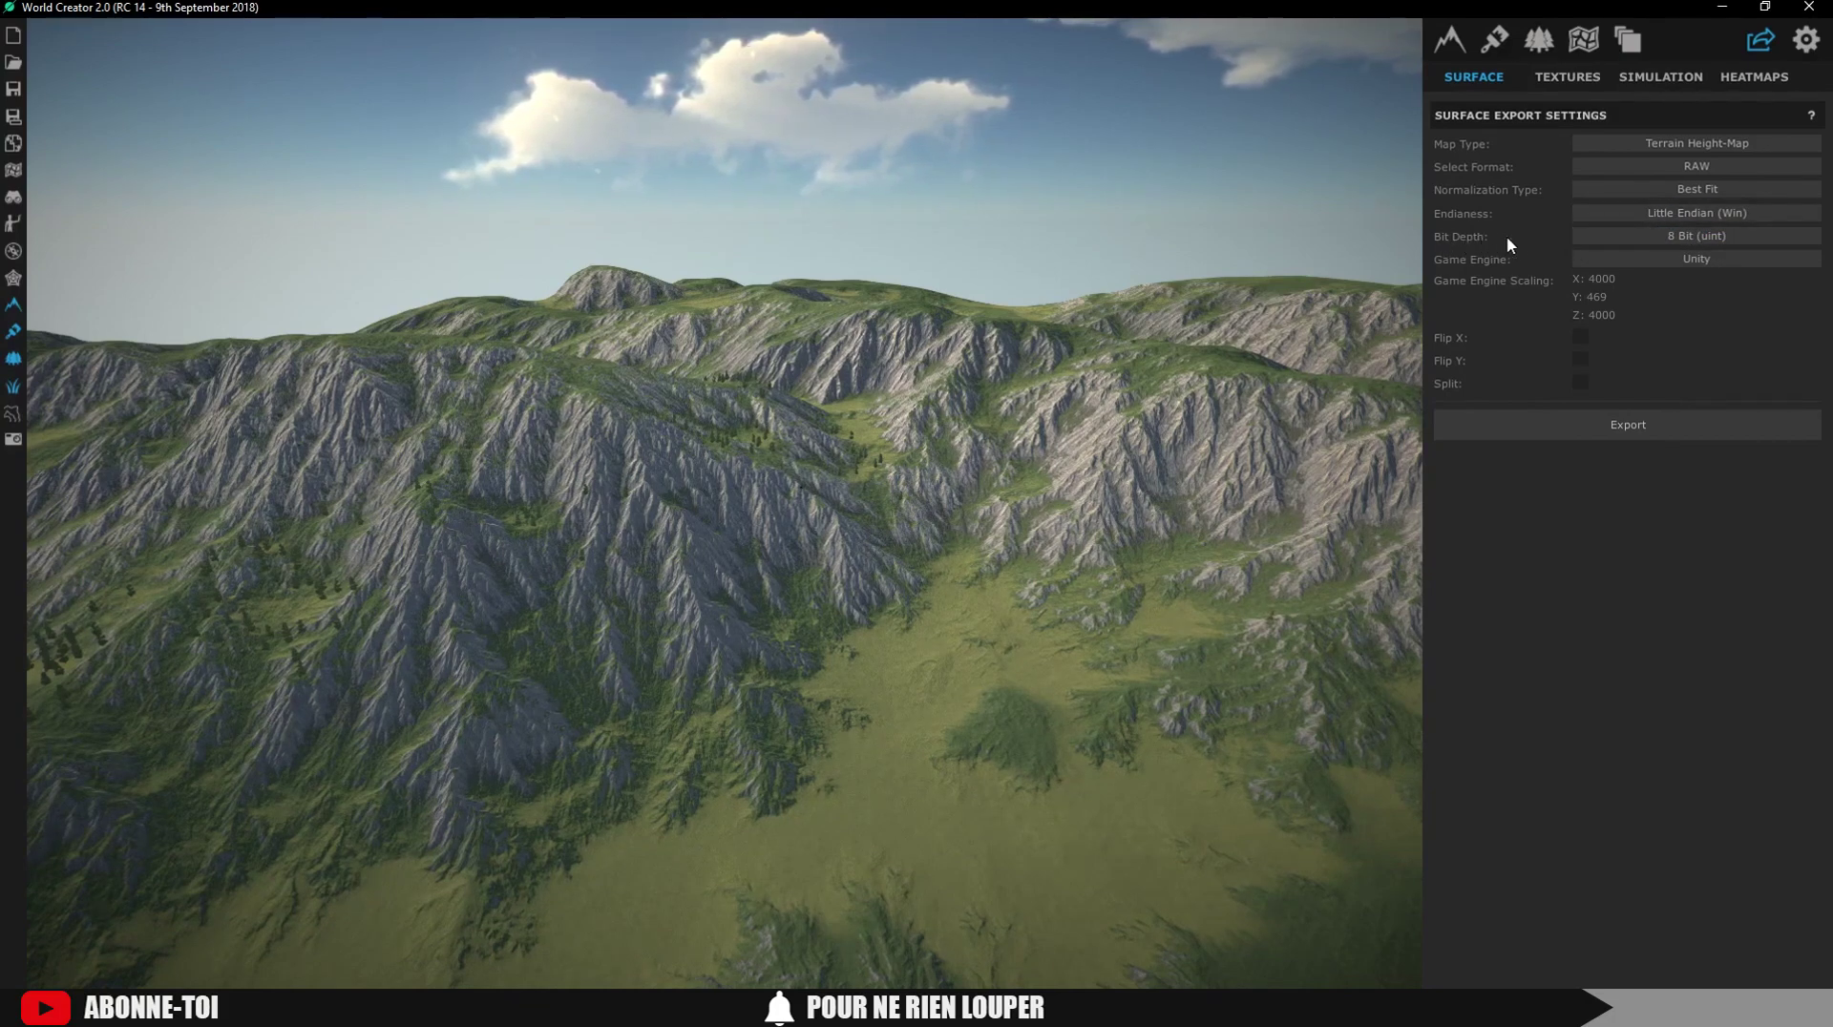
{"action": "left_click", "coordinate": [1612, 235]}
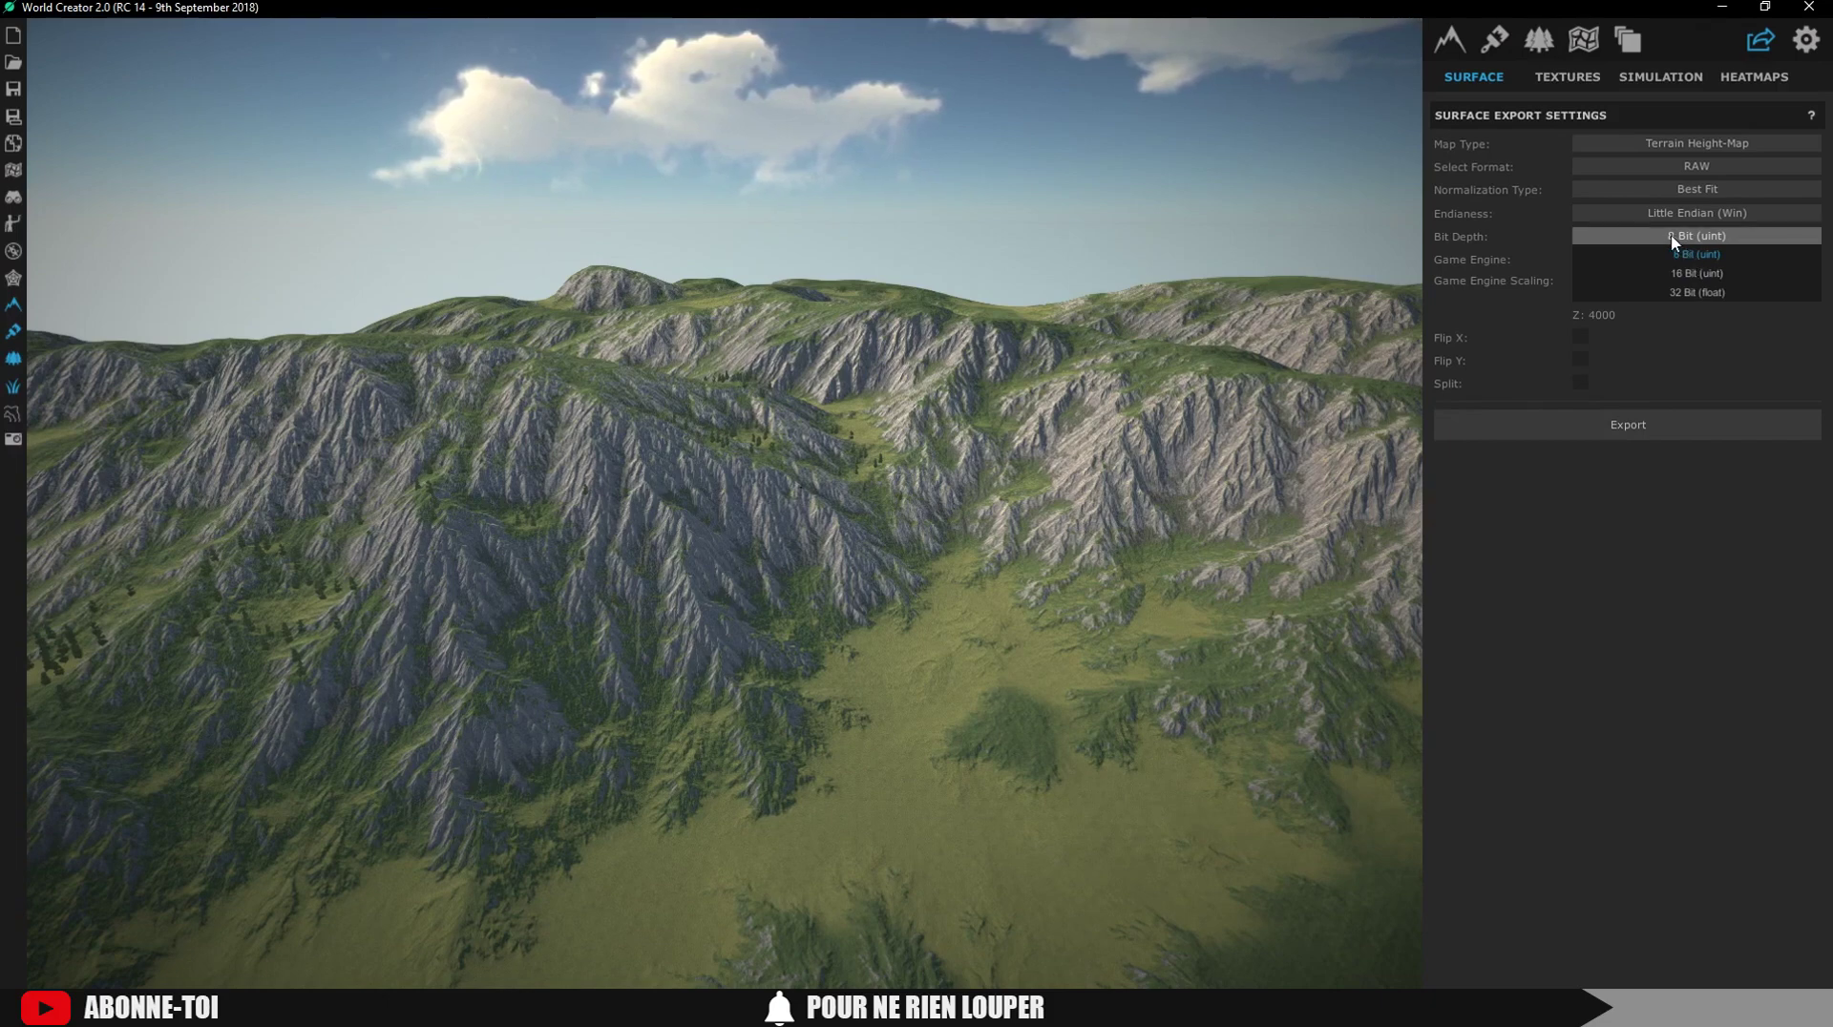
{"action": "left_click", "coordinate": [1677, 241]}
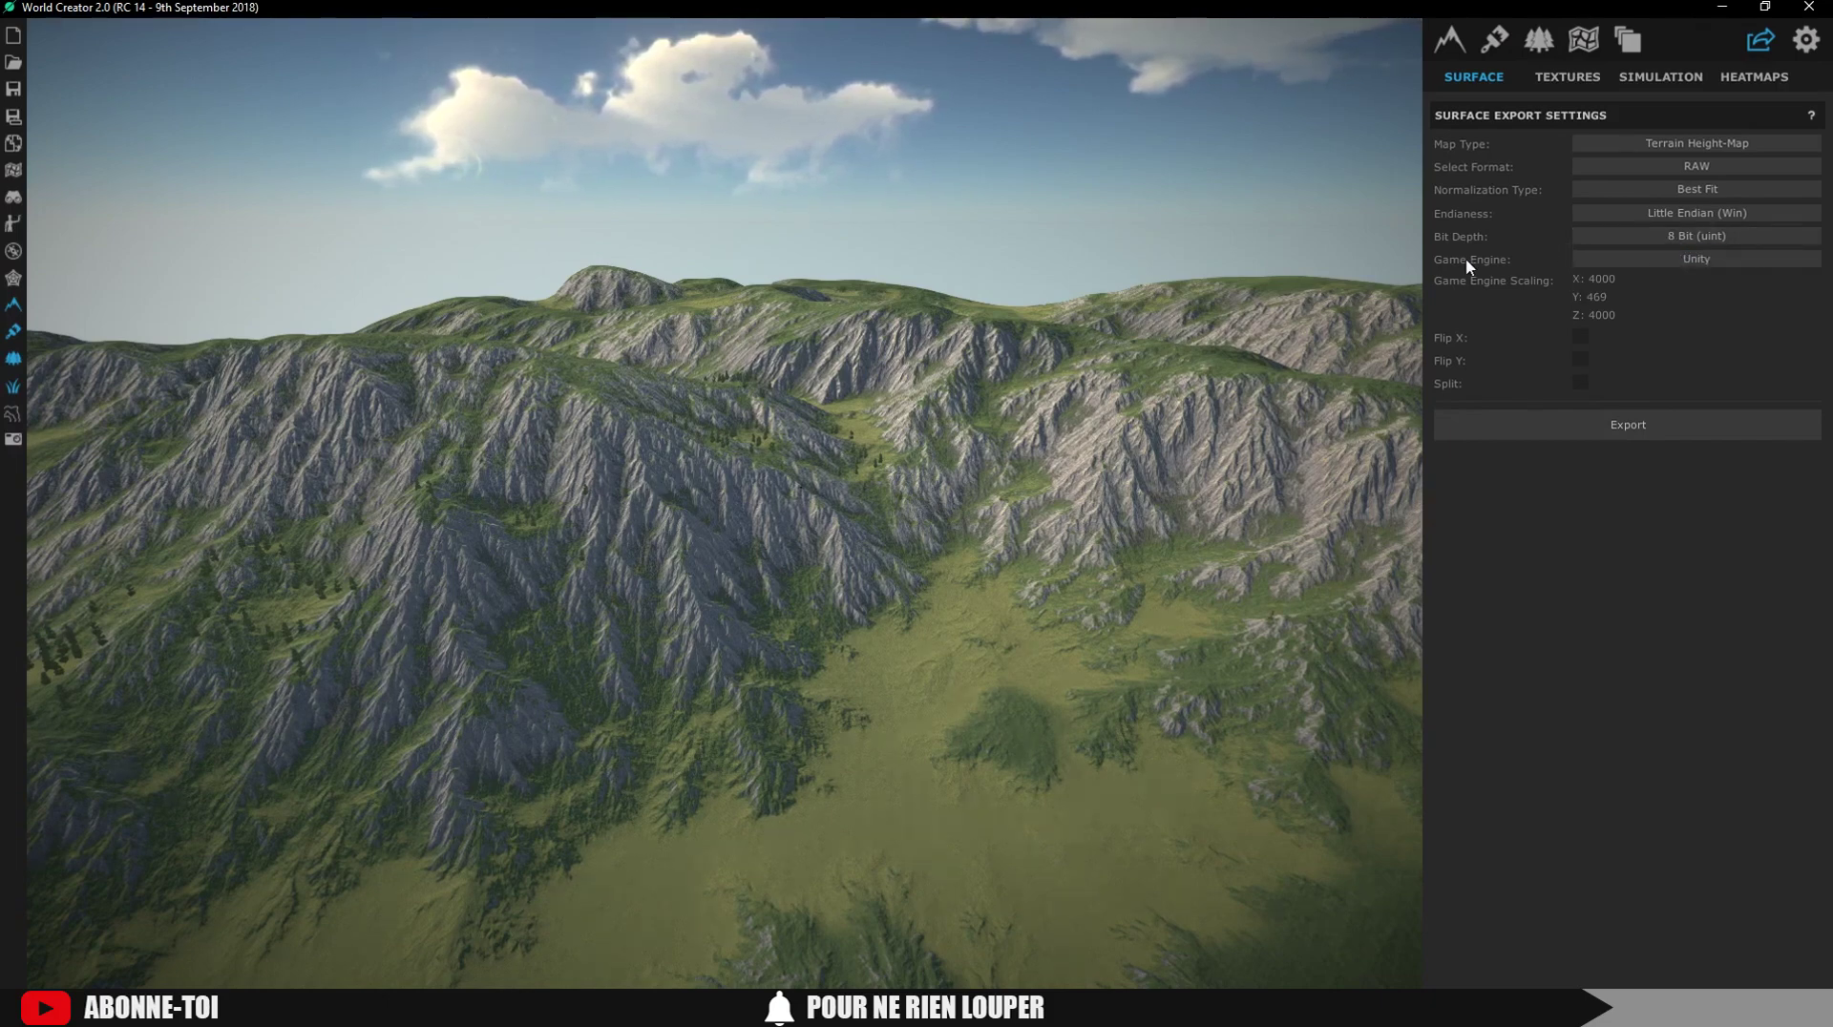
{"action": "left_click", "coordinate": [1685, 258]}
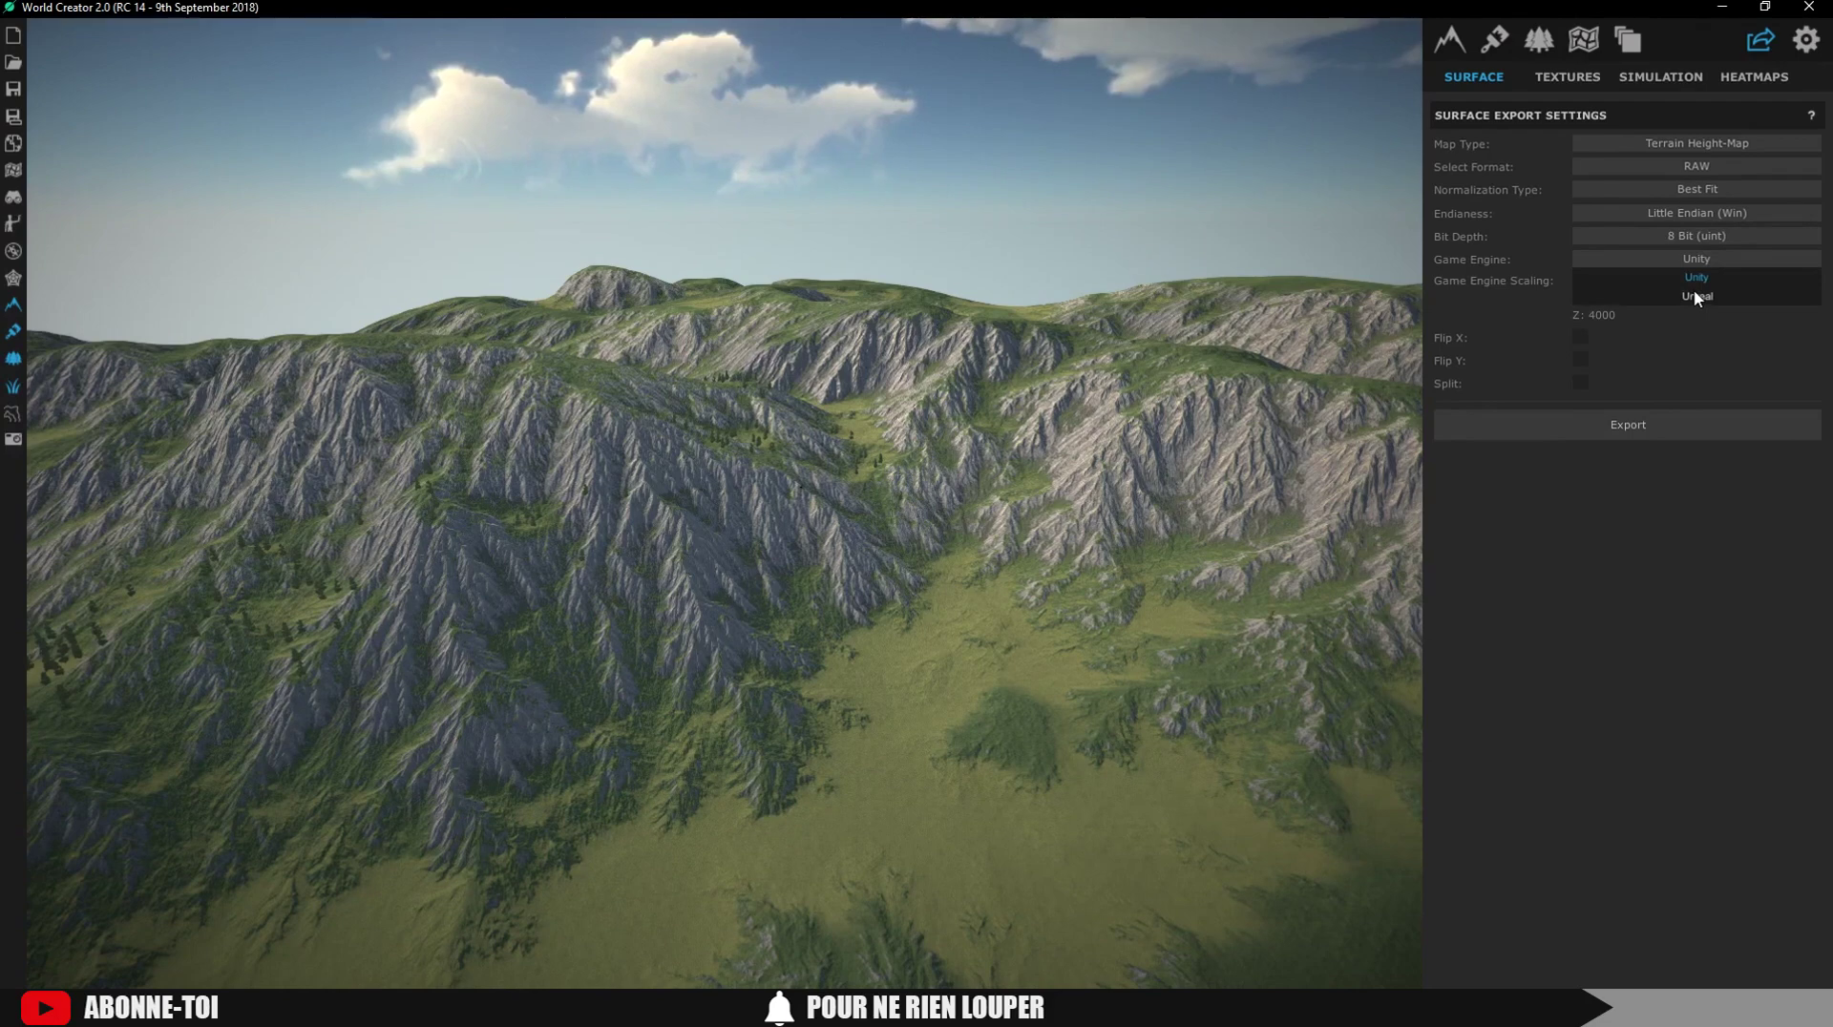
{"action": "left_click", "coordinate": [1698, 297]}
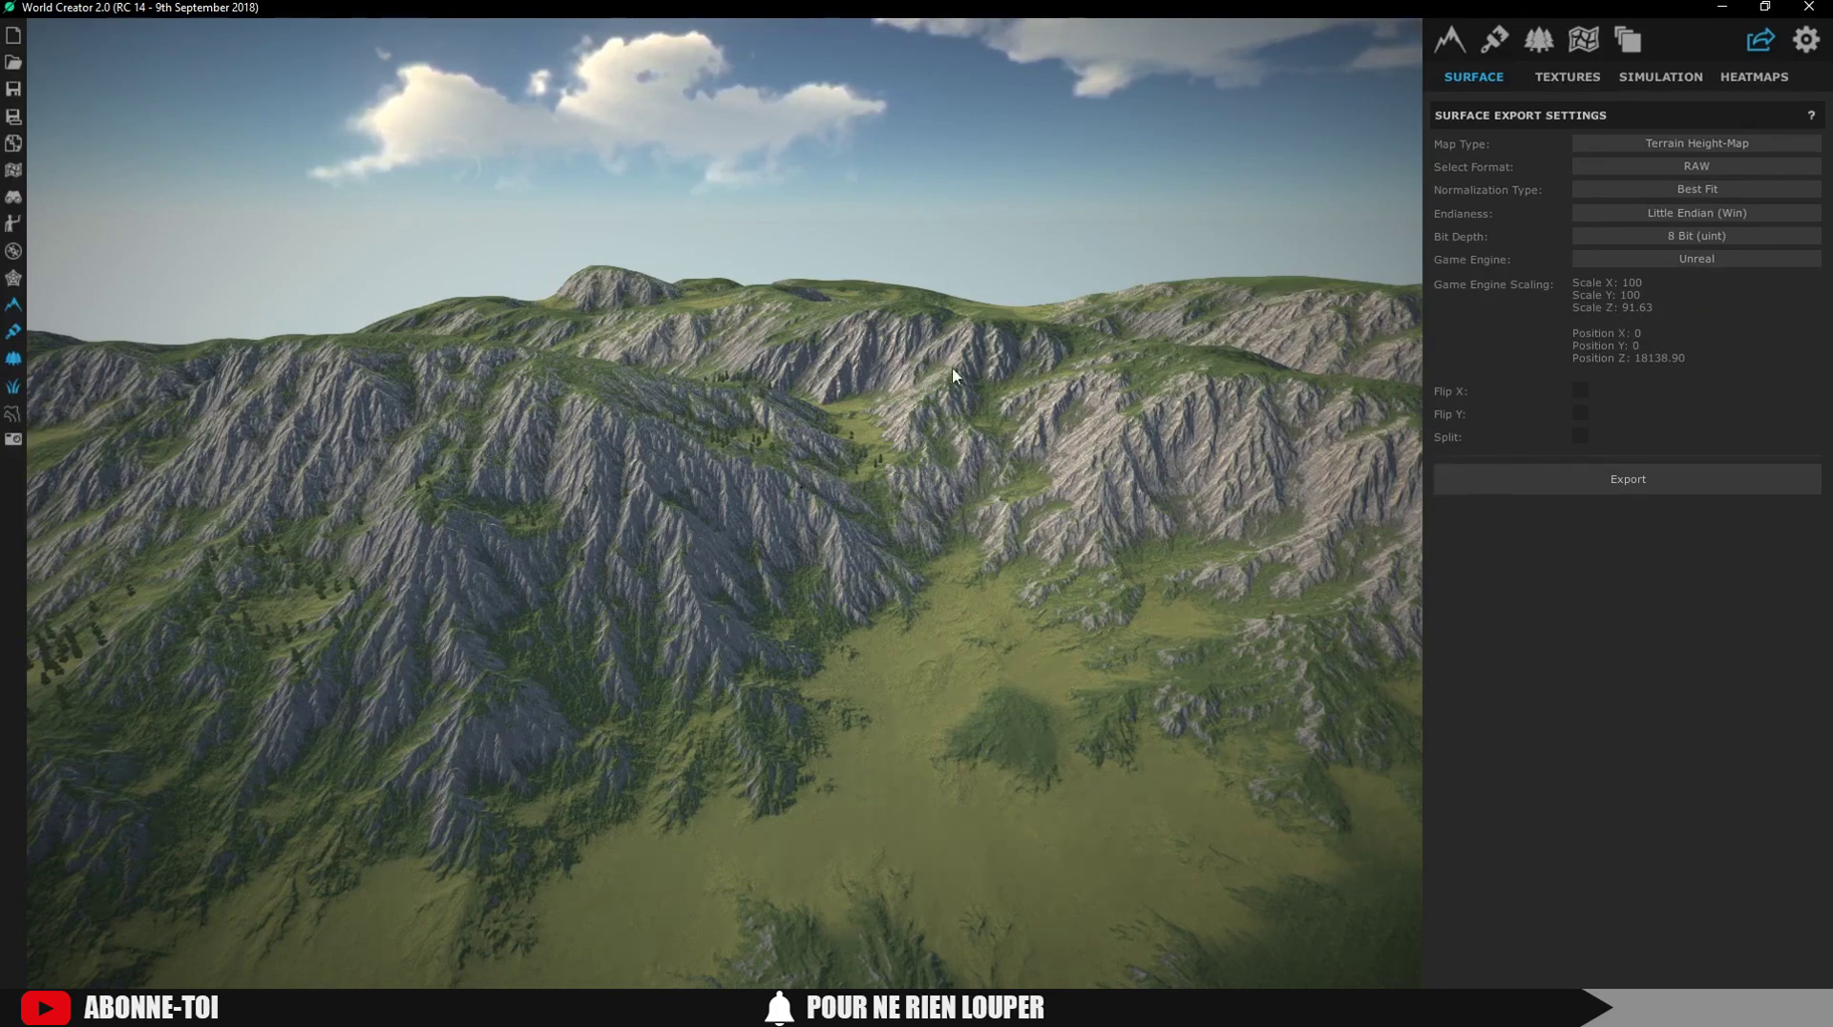
- Export the heightmap as RAW file 'teste1' into the Bureau (desktop) folder
{"action": "left_click", "coordinate": [1531, 487]}
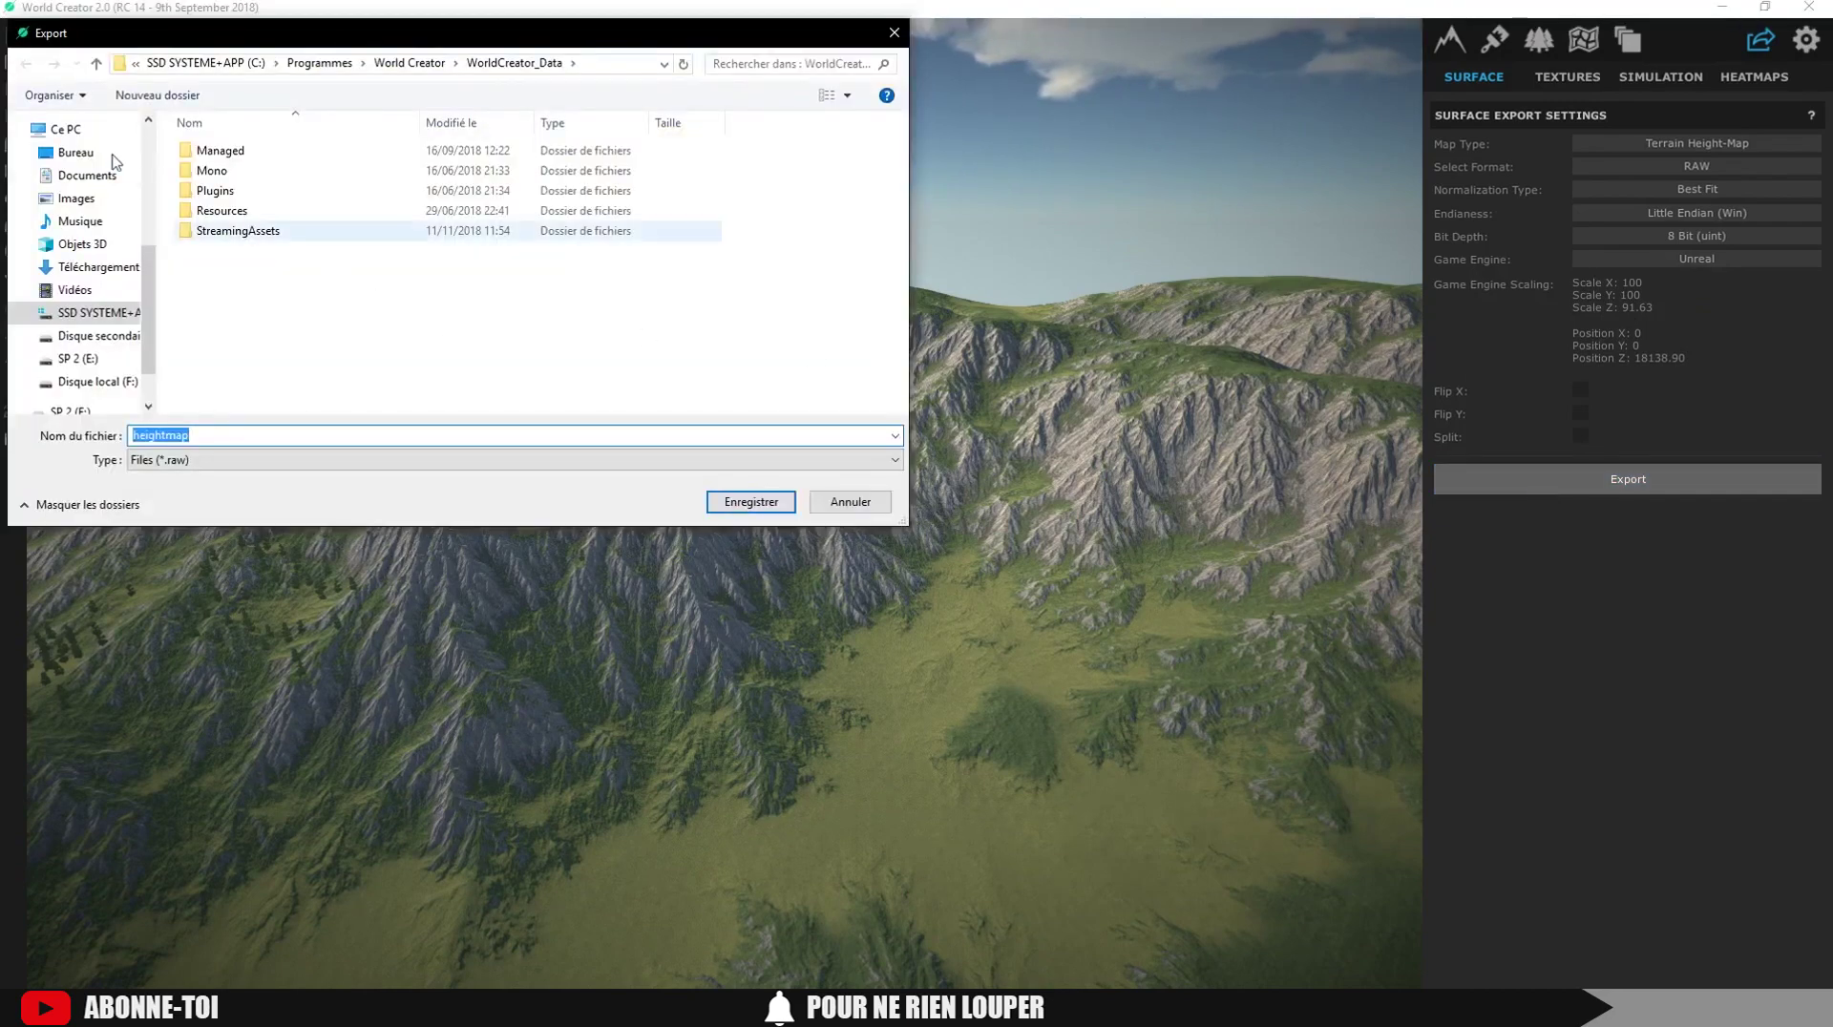
{"action": "left_click", "coordinate": [77, 153]}
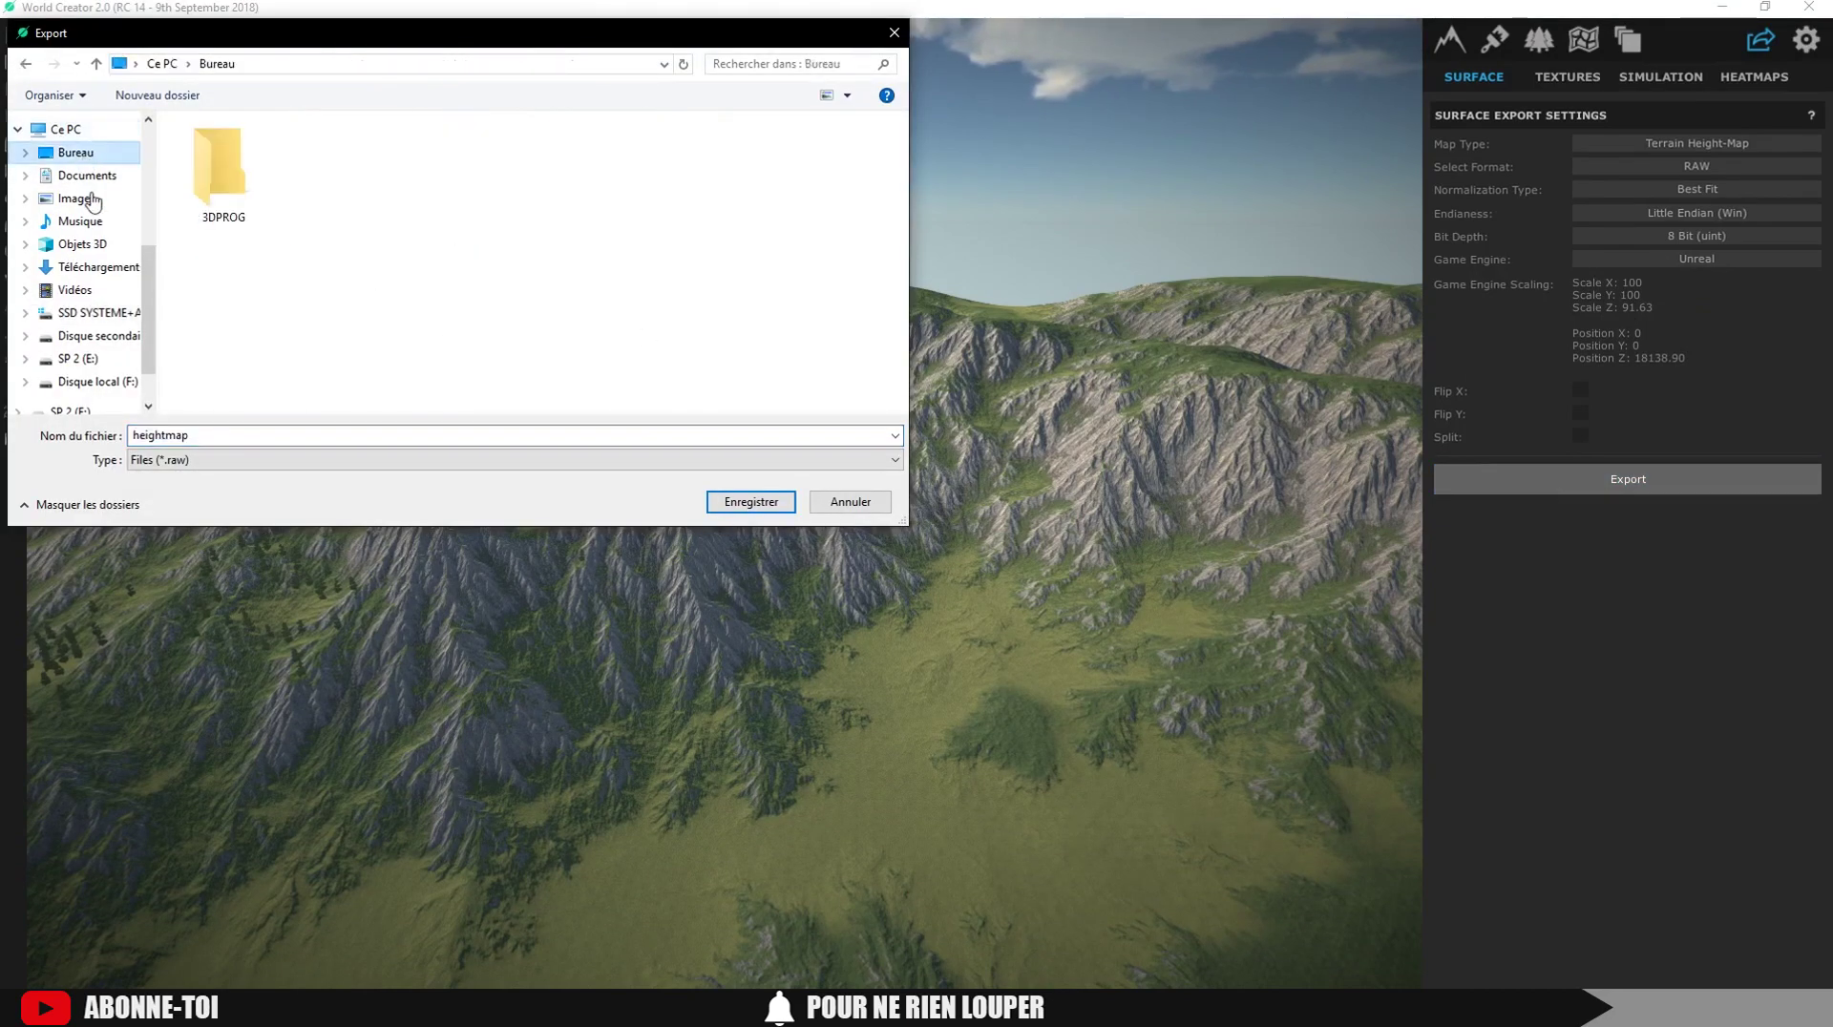
{"action": "double_click", "coordinate": [221, 429]}
{"action": "type", "text": "teste1"}
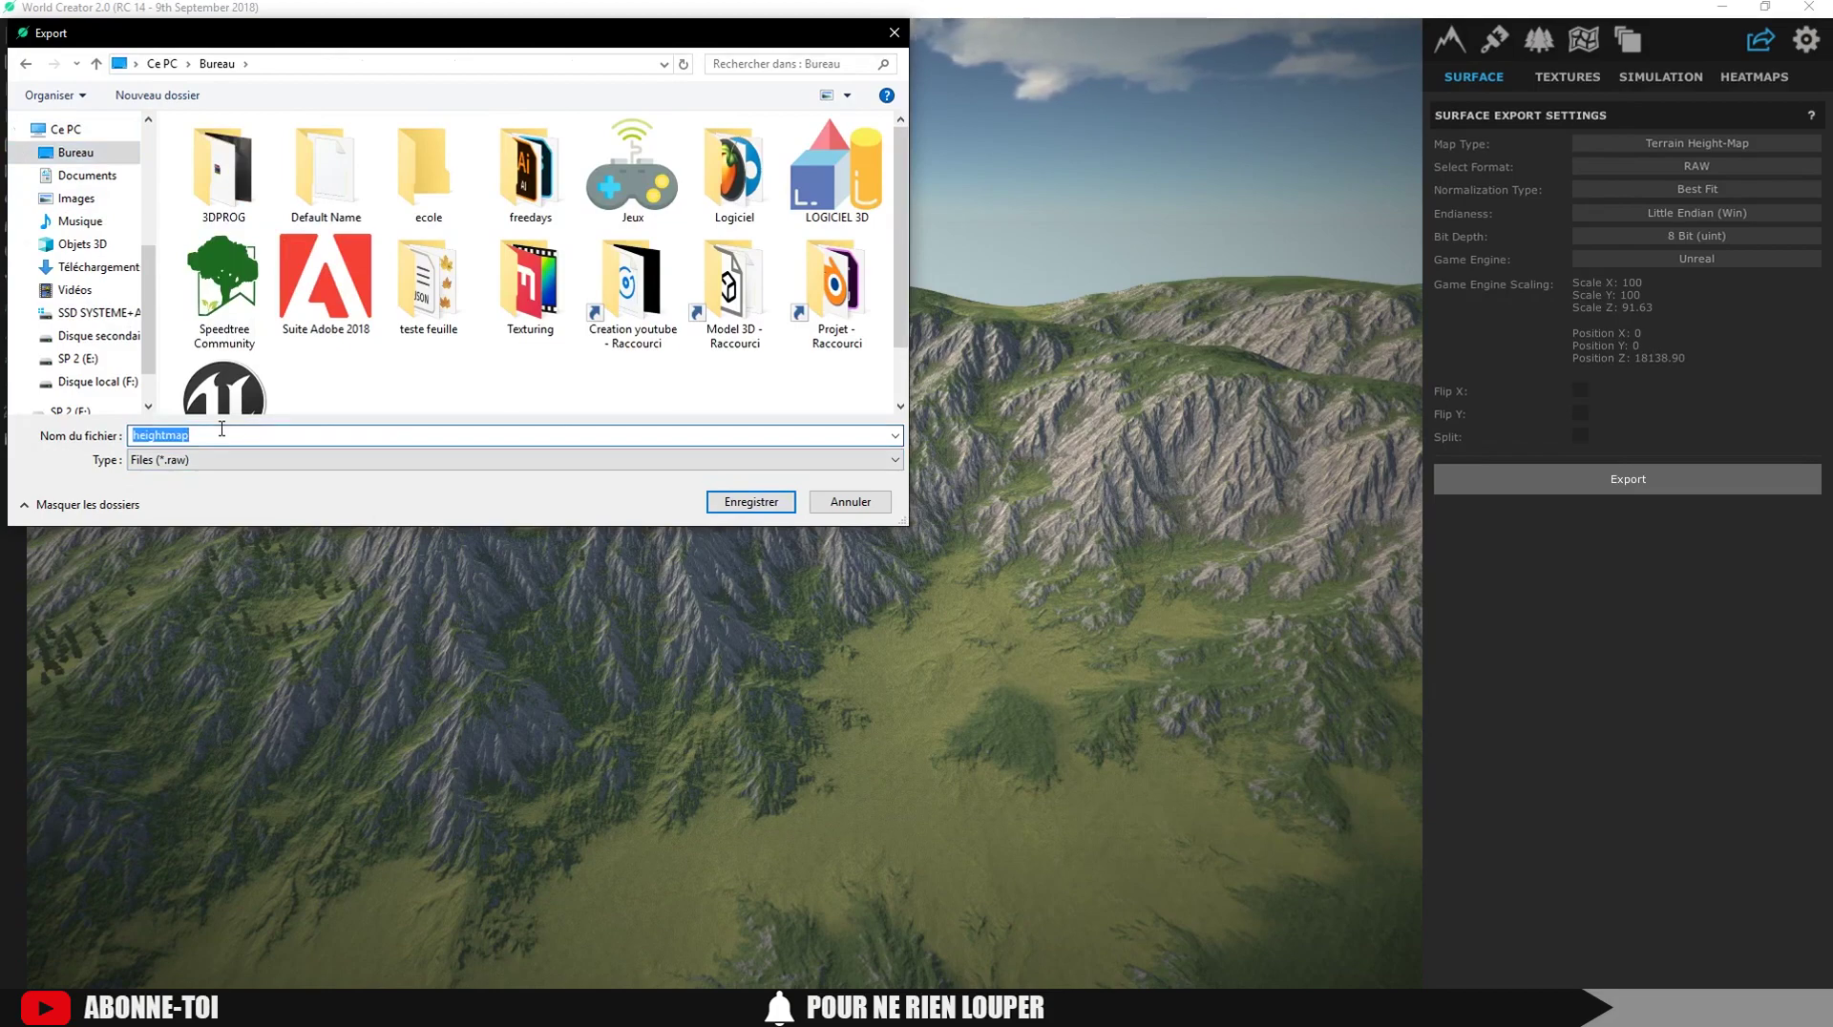
{"action": "left_click", "coordinate": [741, 503]}
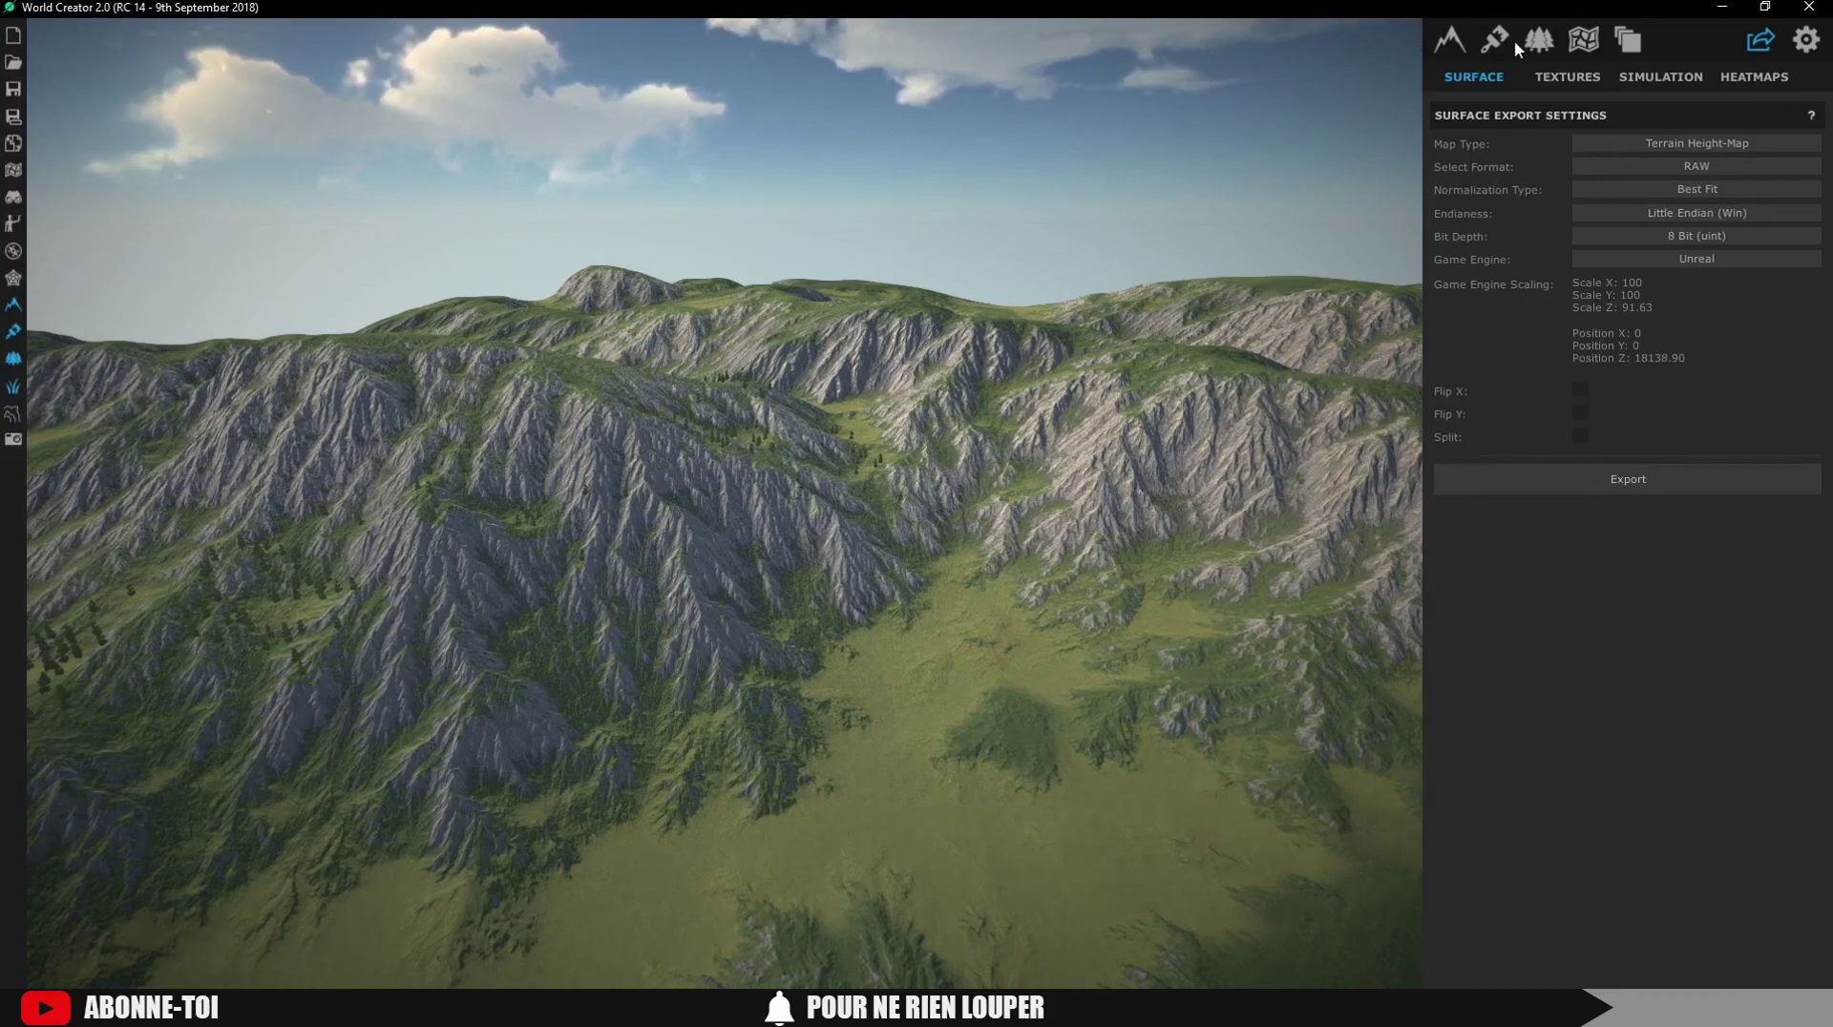
- In the Textures export settings, preview Relief Map, then settle on Color Map with PNG format
{"action": "left_click", "coordinate": [1560, 80]}
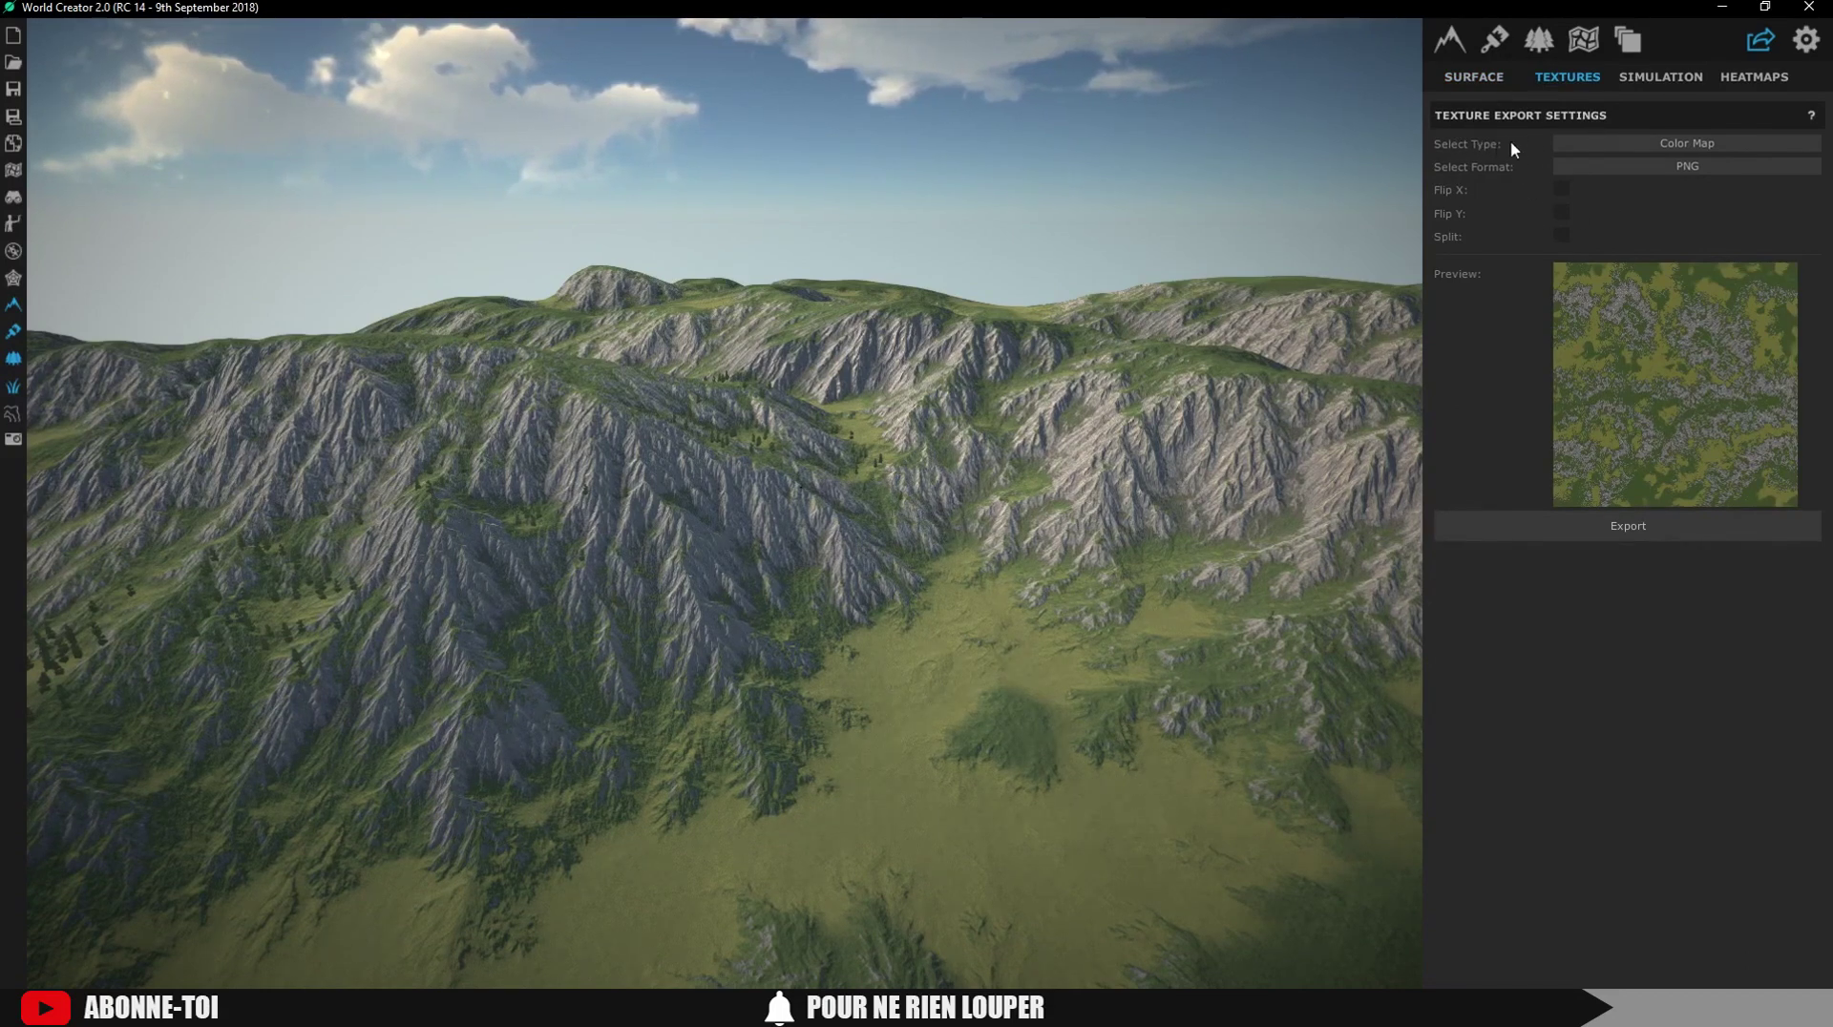
{"action": "left_click", "coordinate": [1595, 144]}
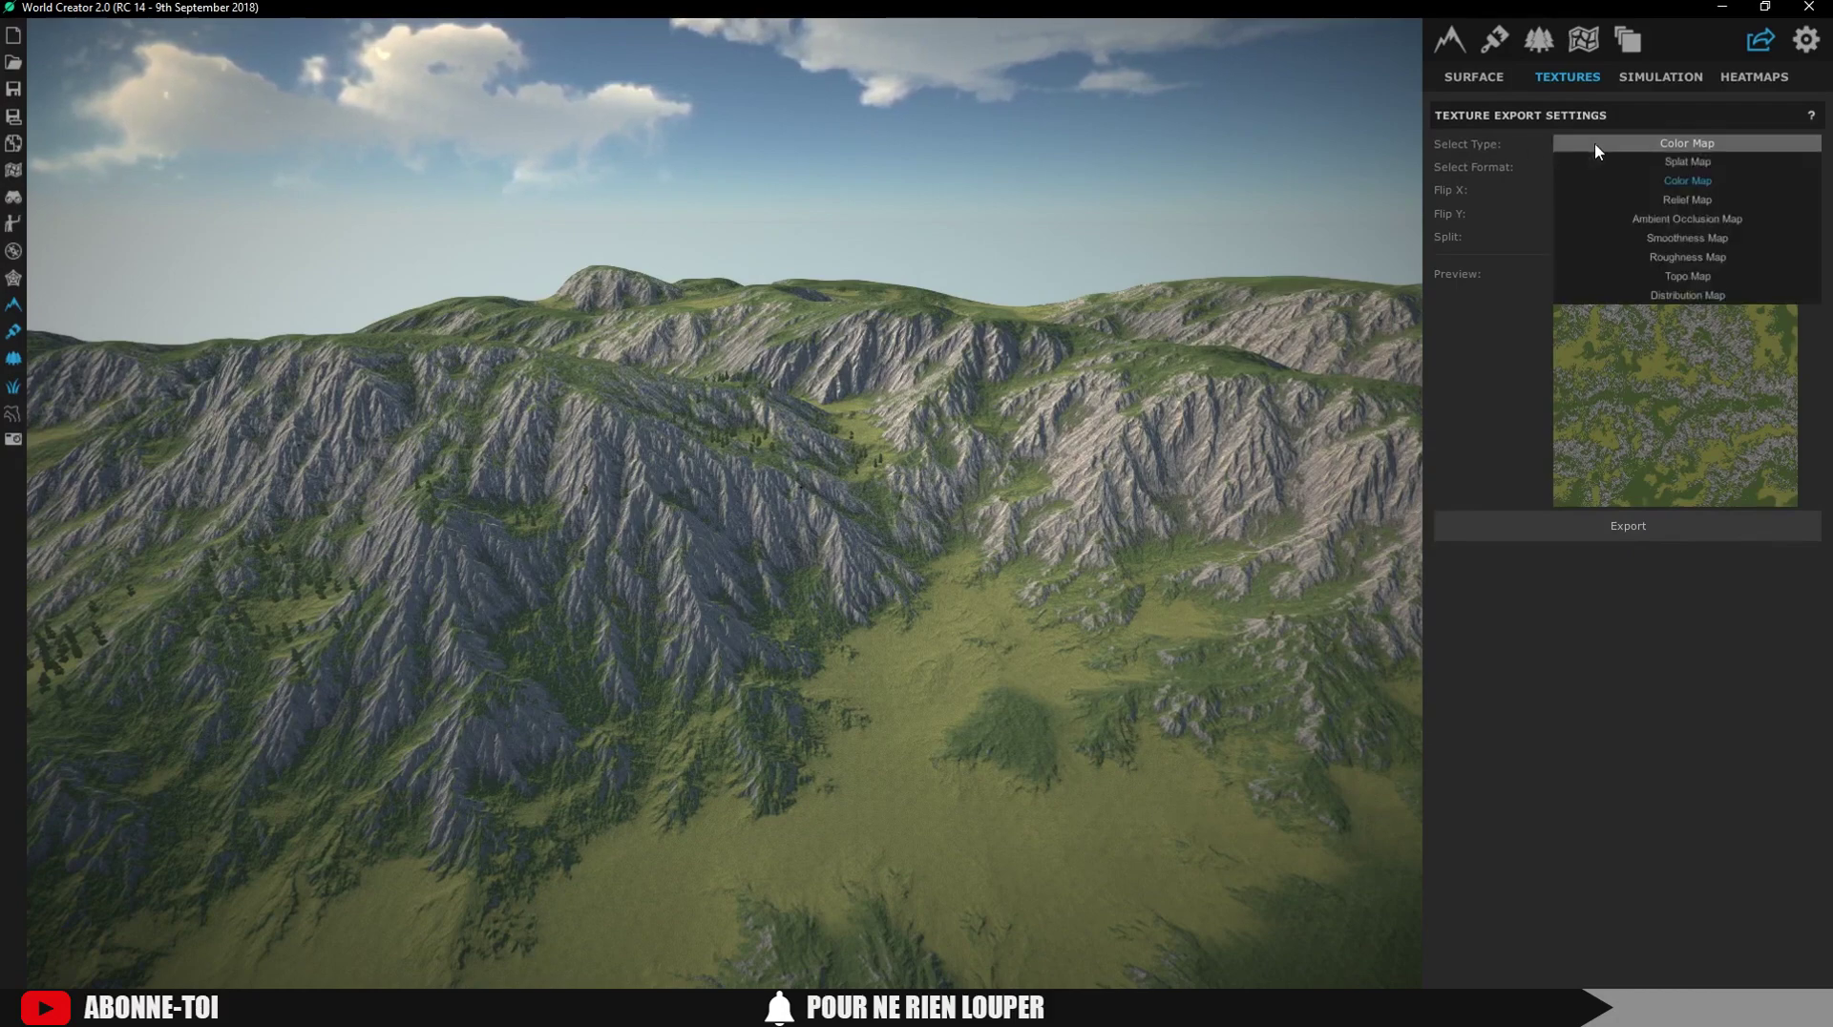
{"action": "left_click", "coordinate": [1678, 200]}
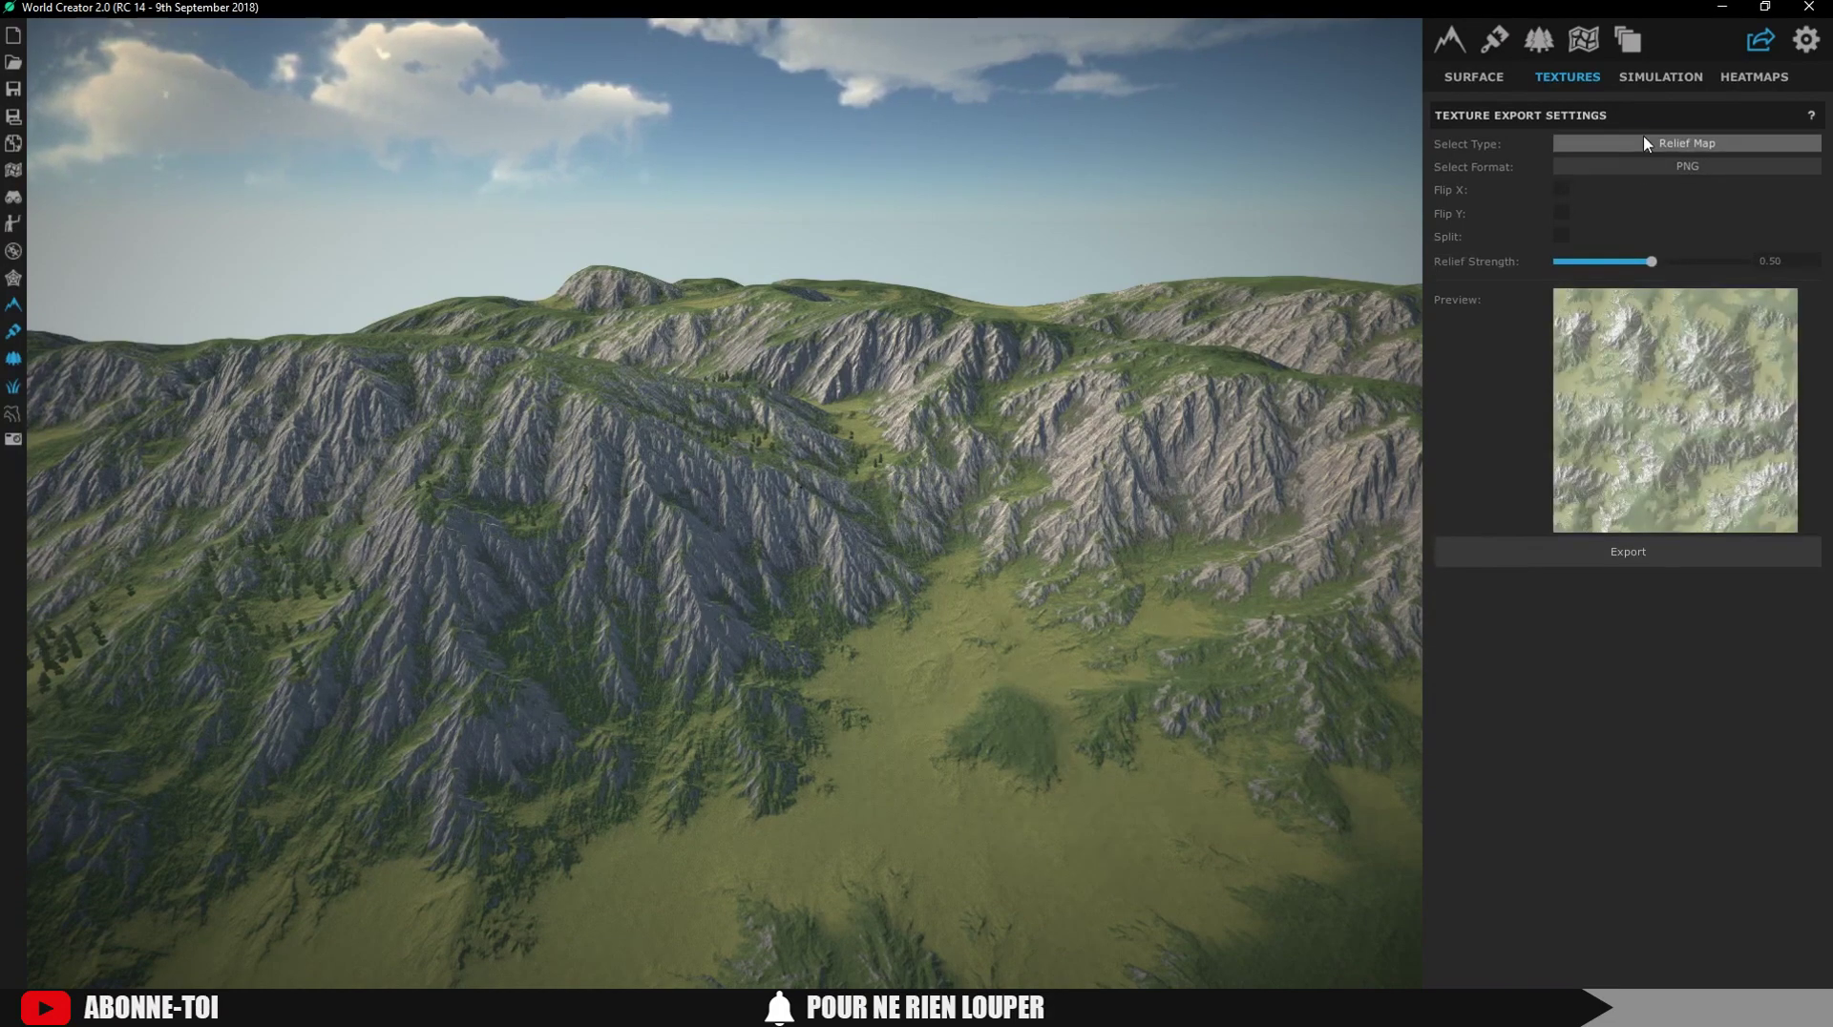
{"action": "left_click", "coordinate": [1642, 140]}
{"action": "left_click", "coordinate": [1694, 182]}
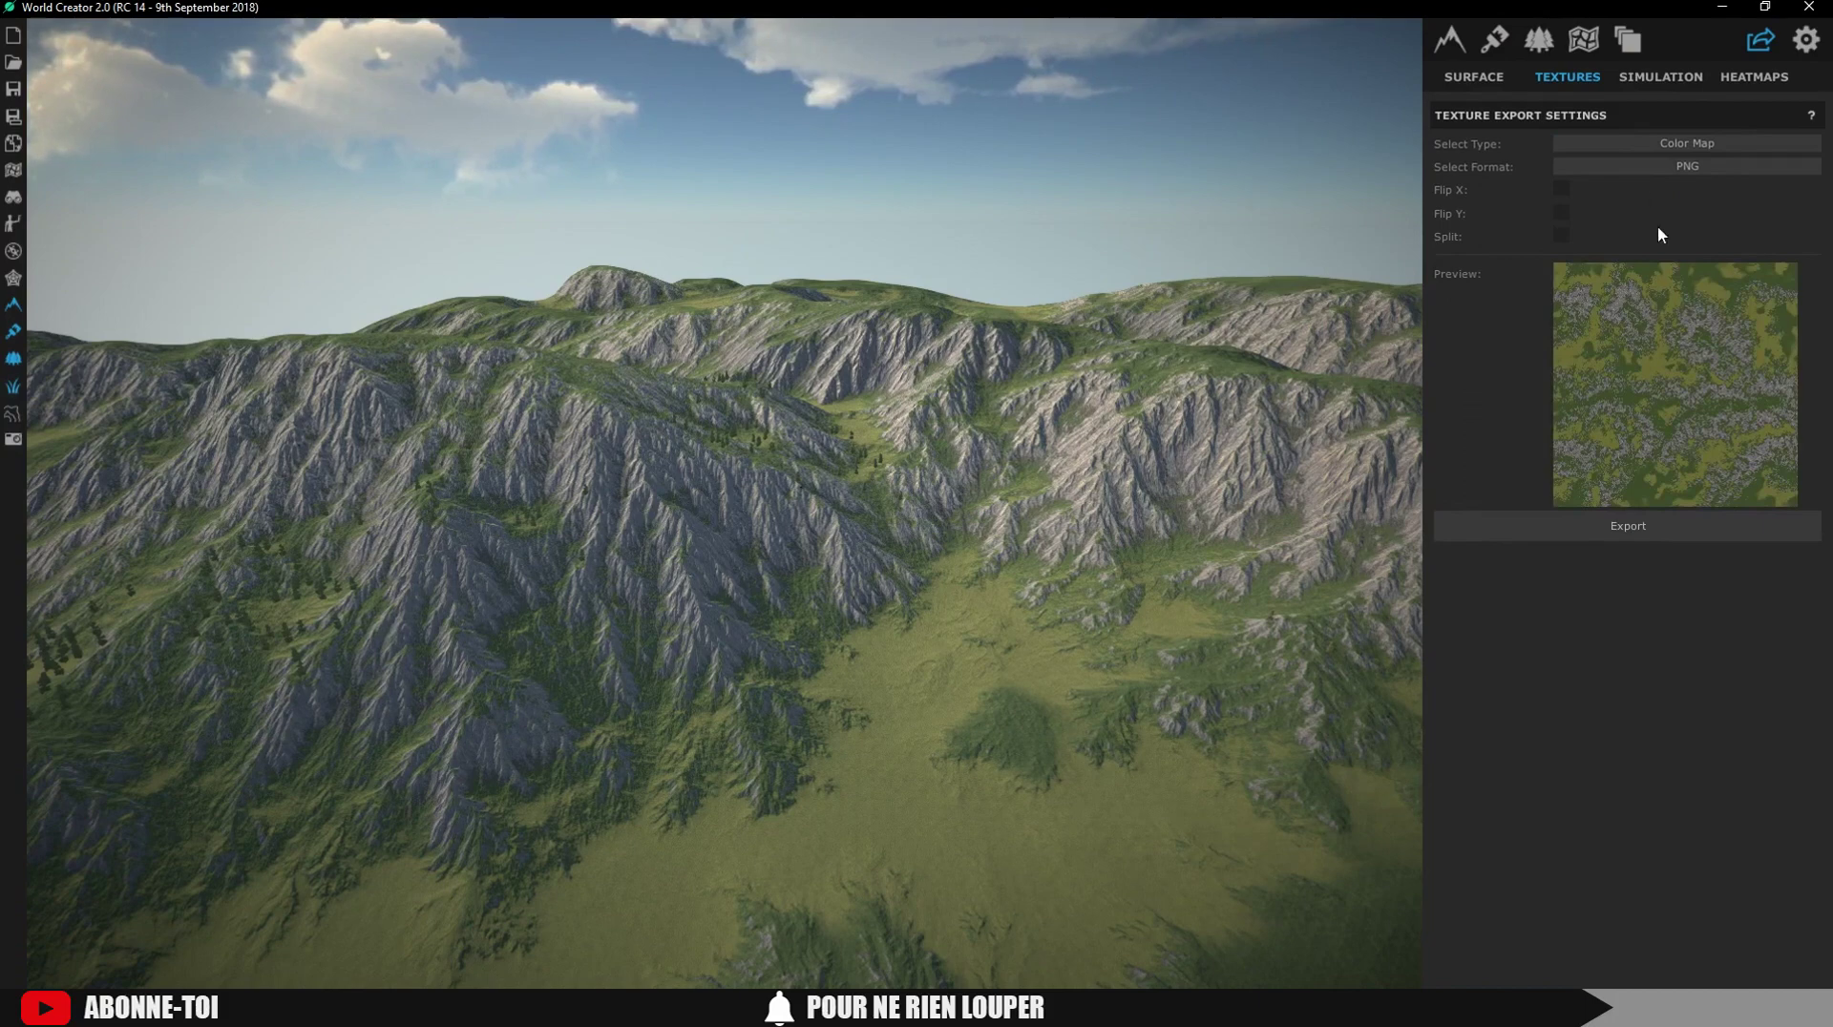
{"action": "left_click", "coordinate": [1635, 141]}
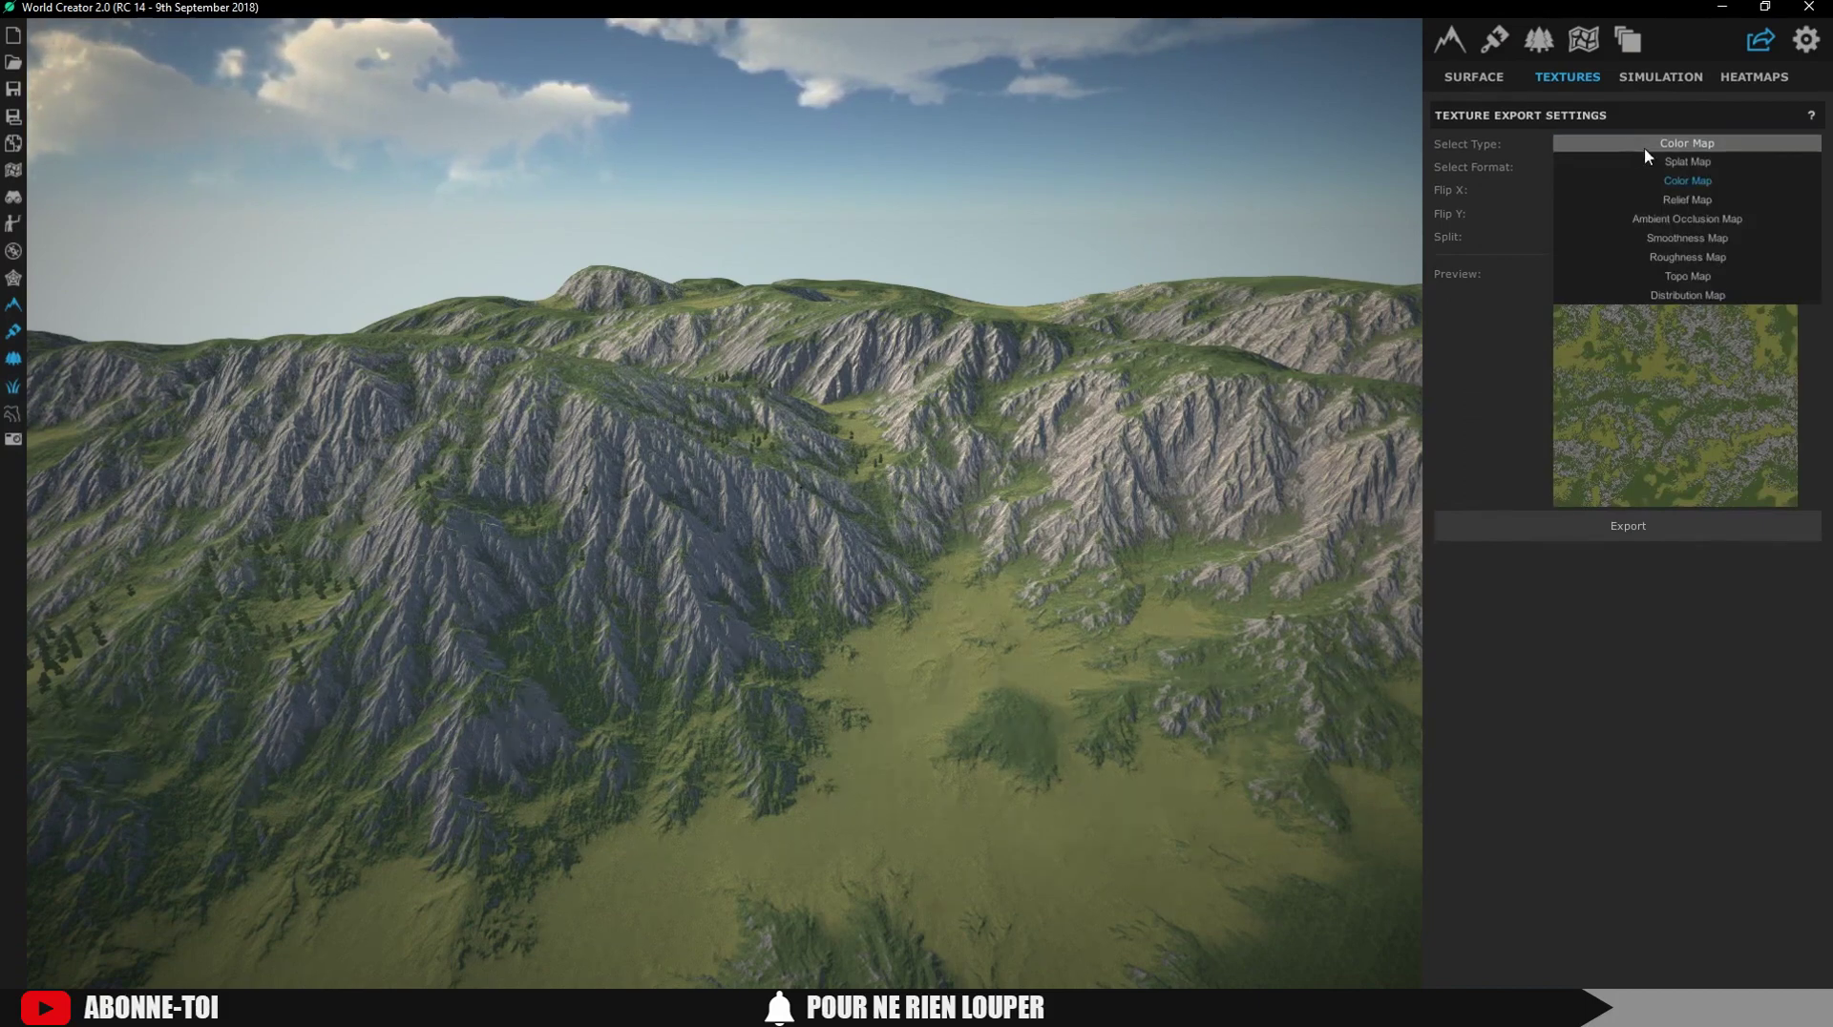
{"action": "left_click", "coordinate": [1634, 180]}
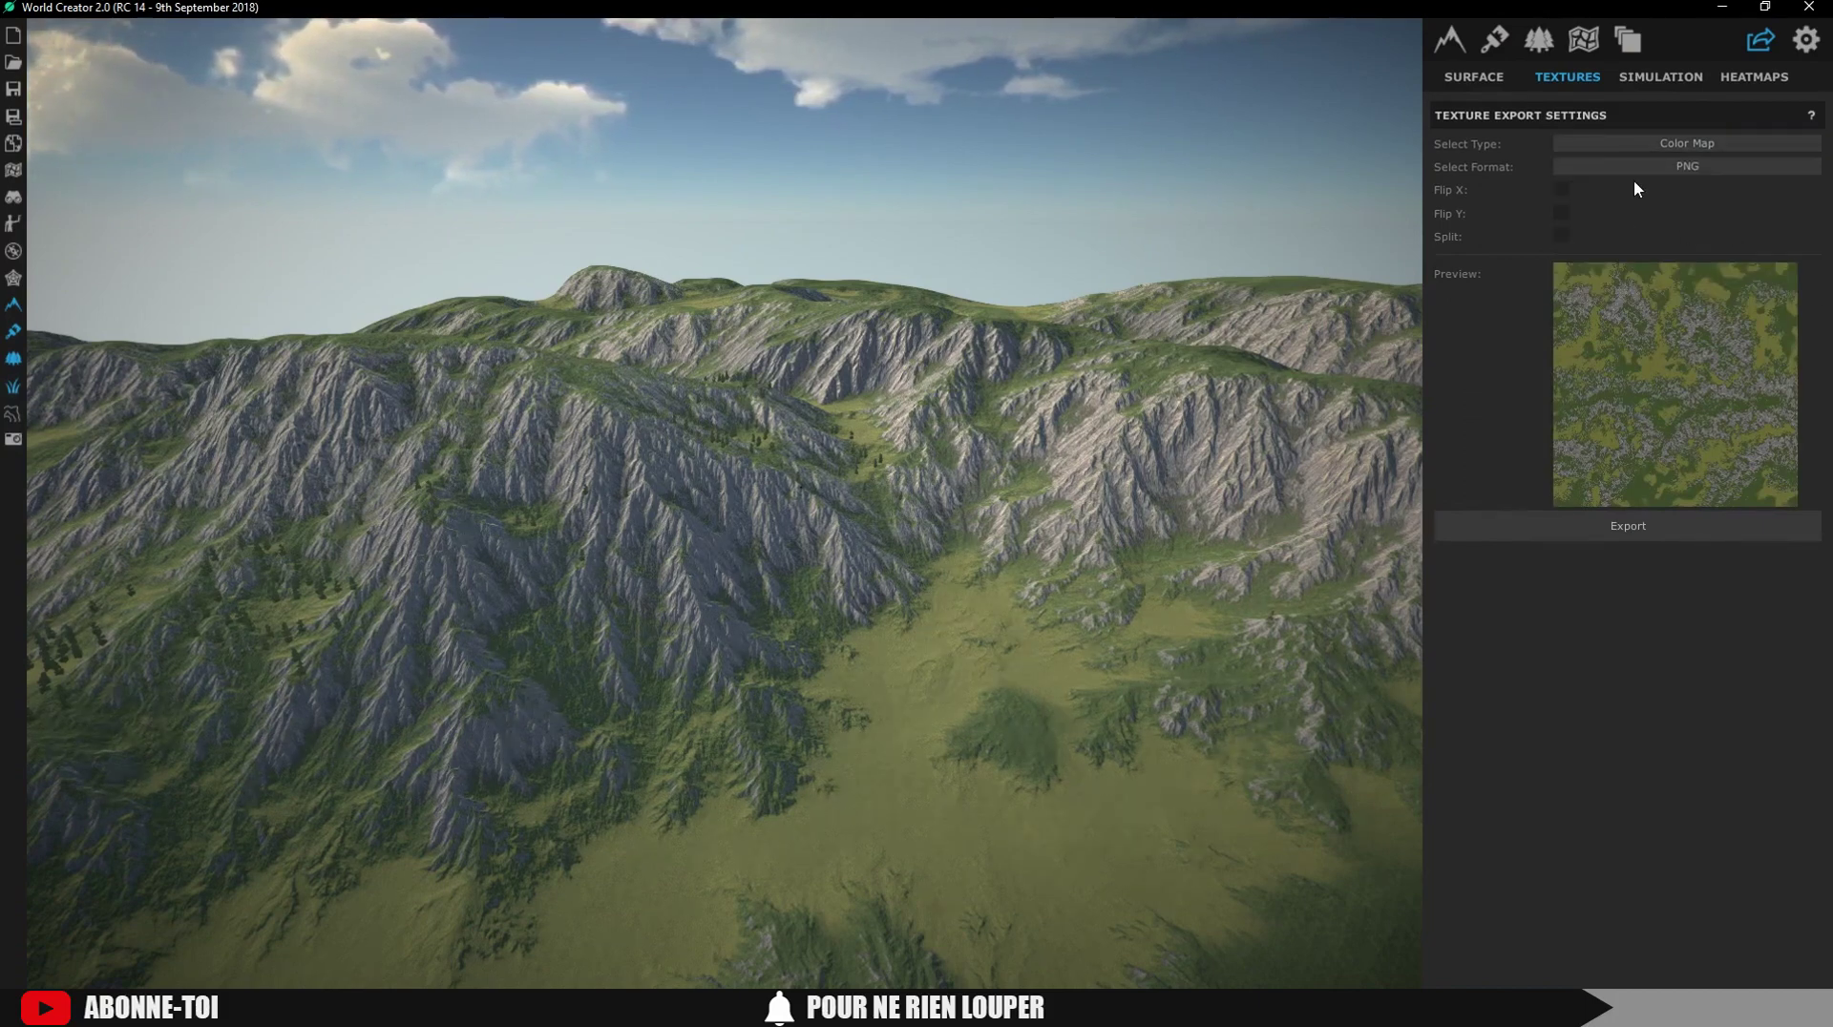
{"action": "left_click", "coordinate": [1584, 164]}
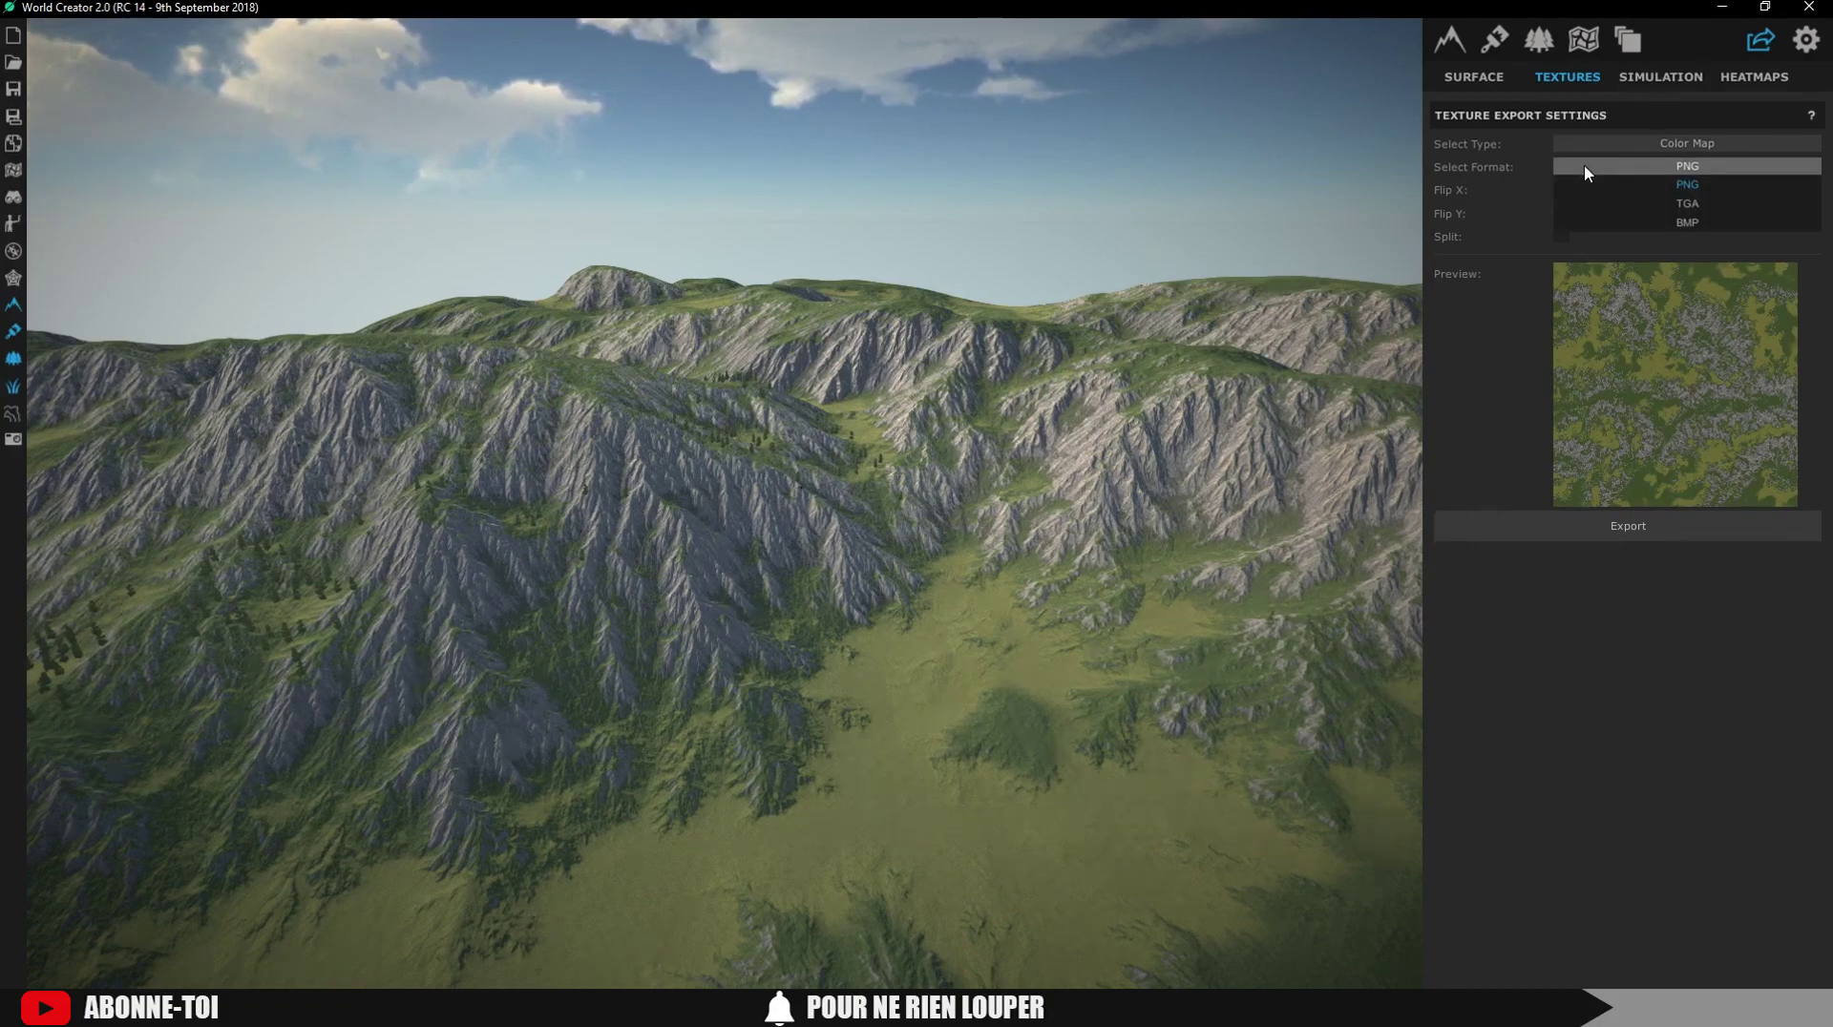
{"action": "left_click", "coordinate": [1584, 166]}
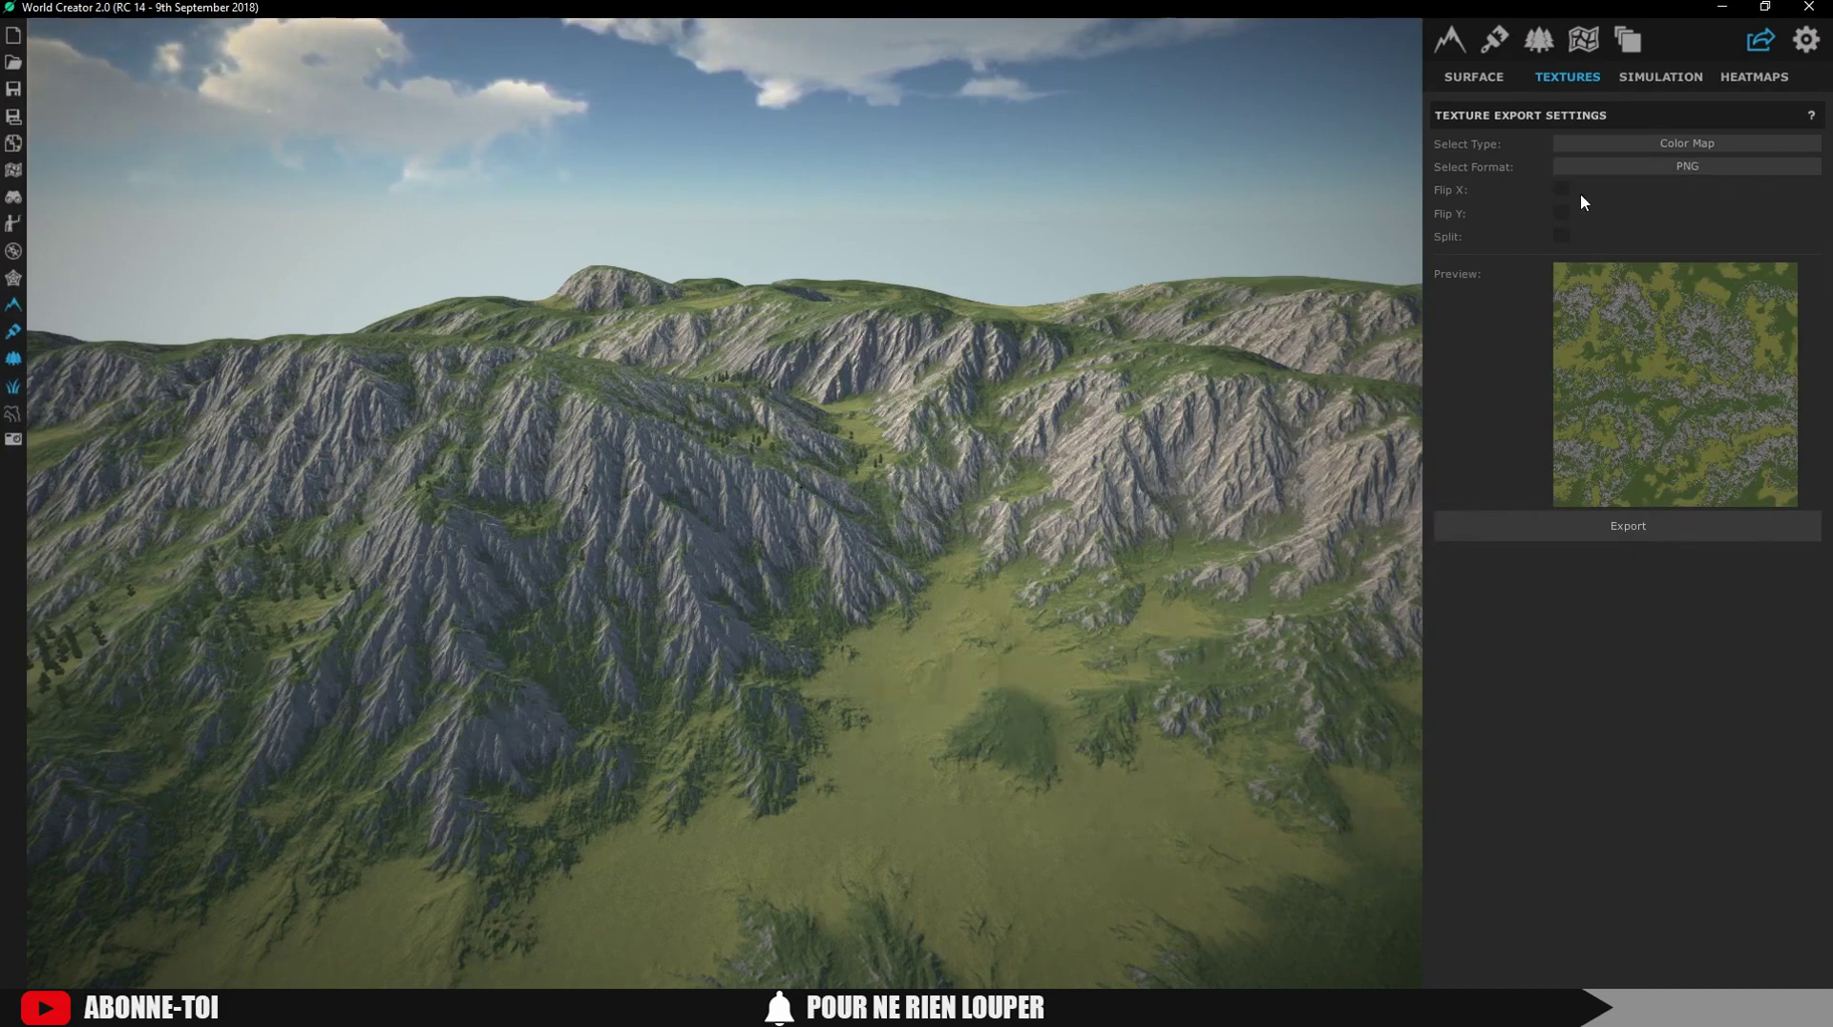
- Export the color map as PNG 'colormap' into the Bureau (desktop) folder
{"action": "left_click", "coordinate": [1610, 534]}
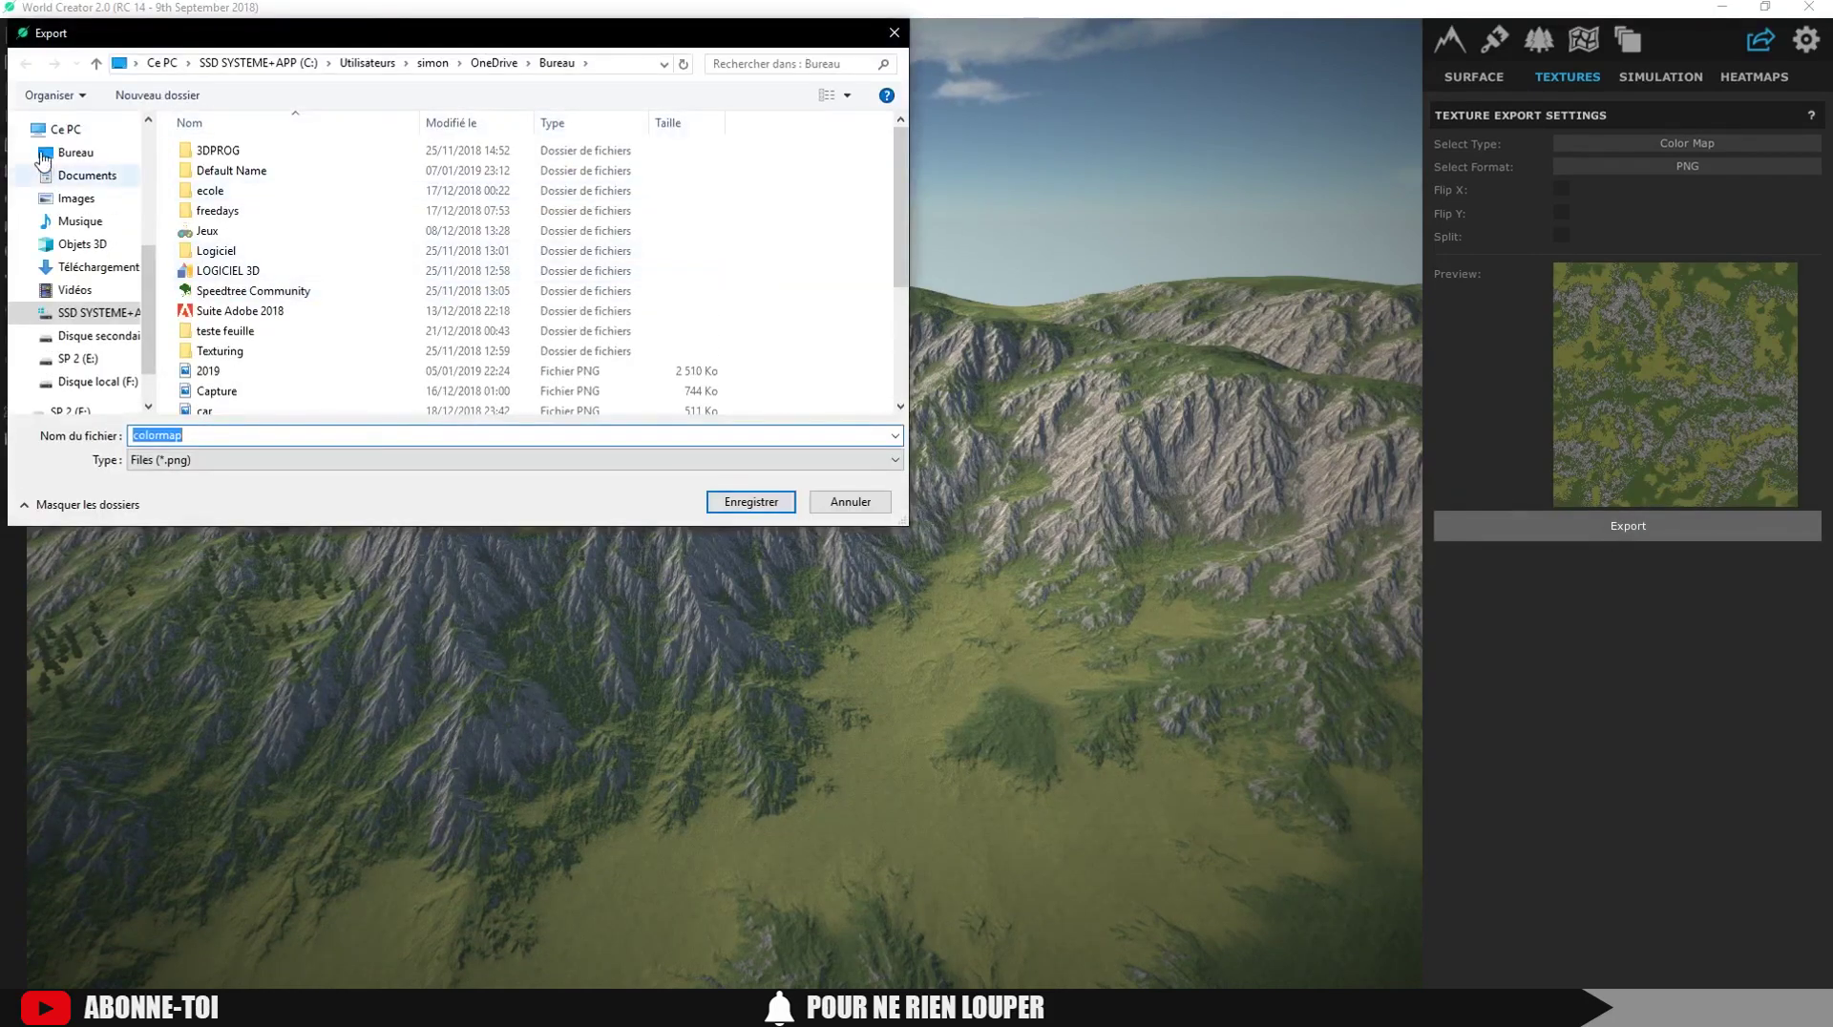
{"action": "left_click", "coordinate": [43, 155]}
{"action": "left_click", "coordinate": [750, 501]}
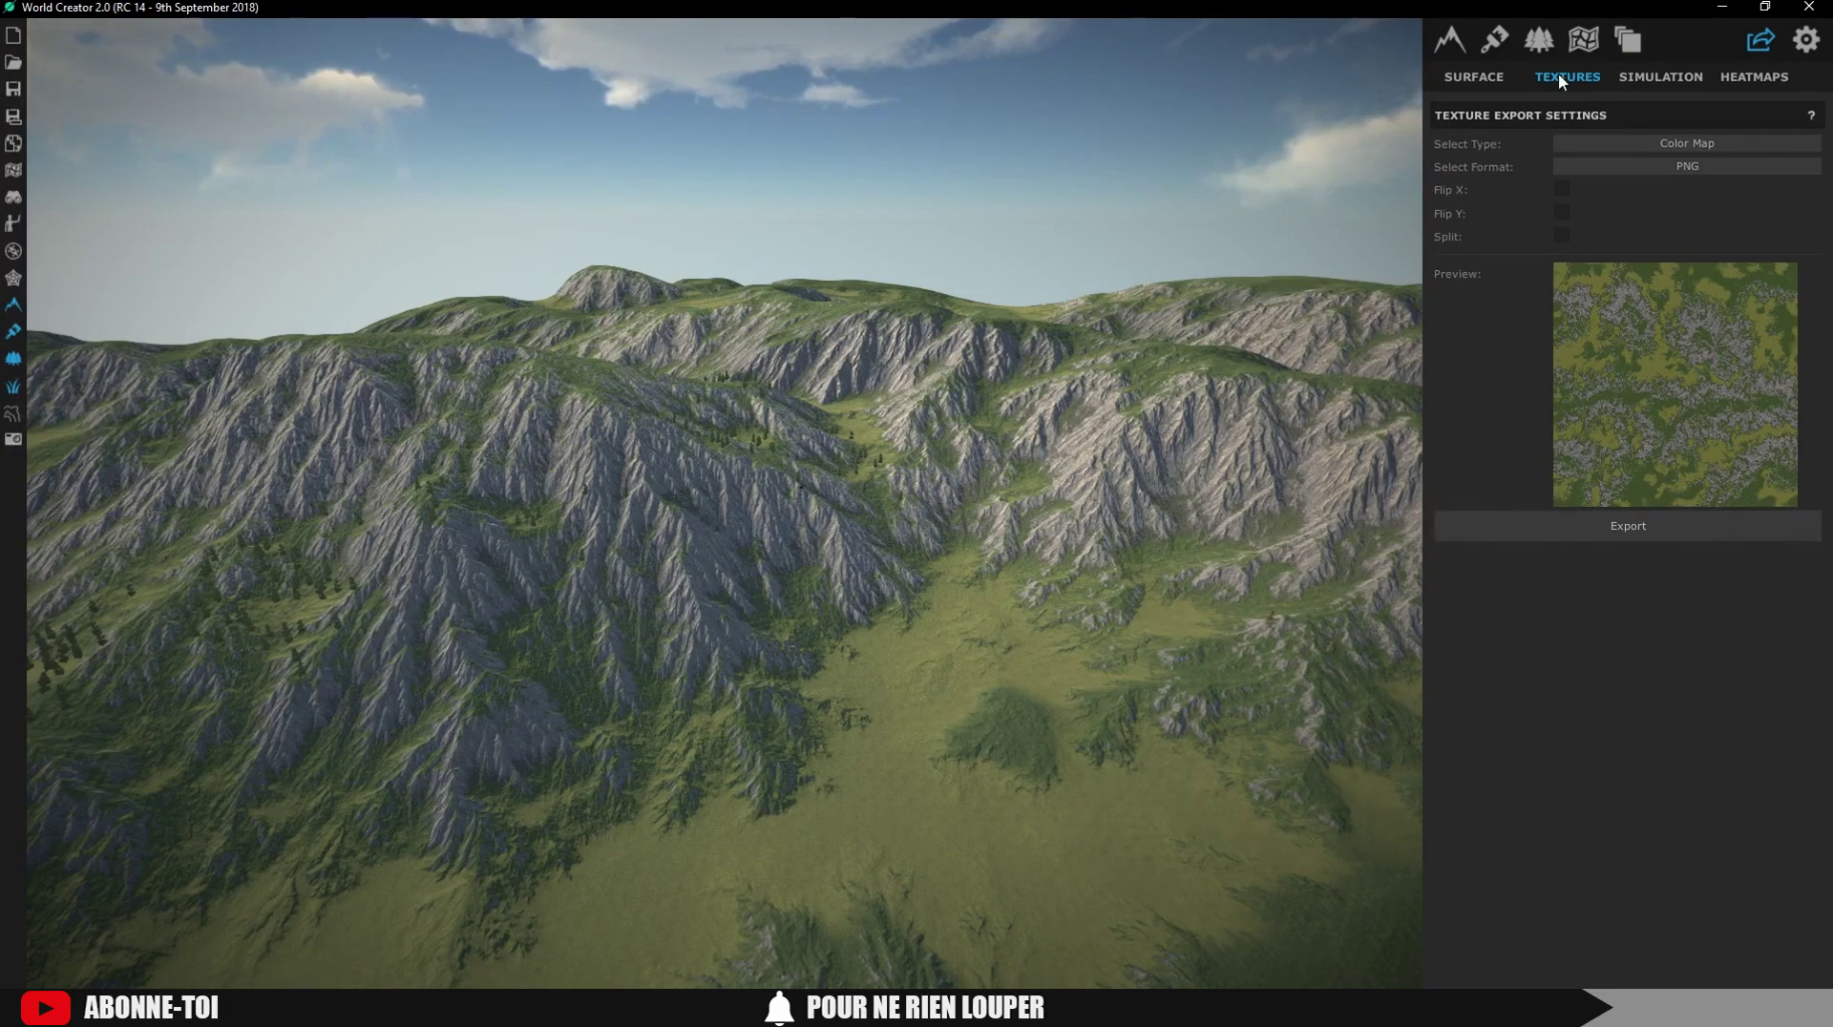
- Look over the Simulation export options, then show the Heatmaps filter layer export settings
{"action": "left_click", "coordinate": [1664, 79]}
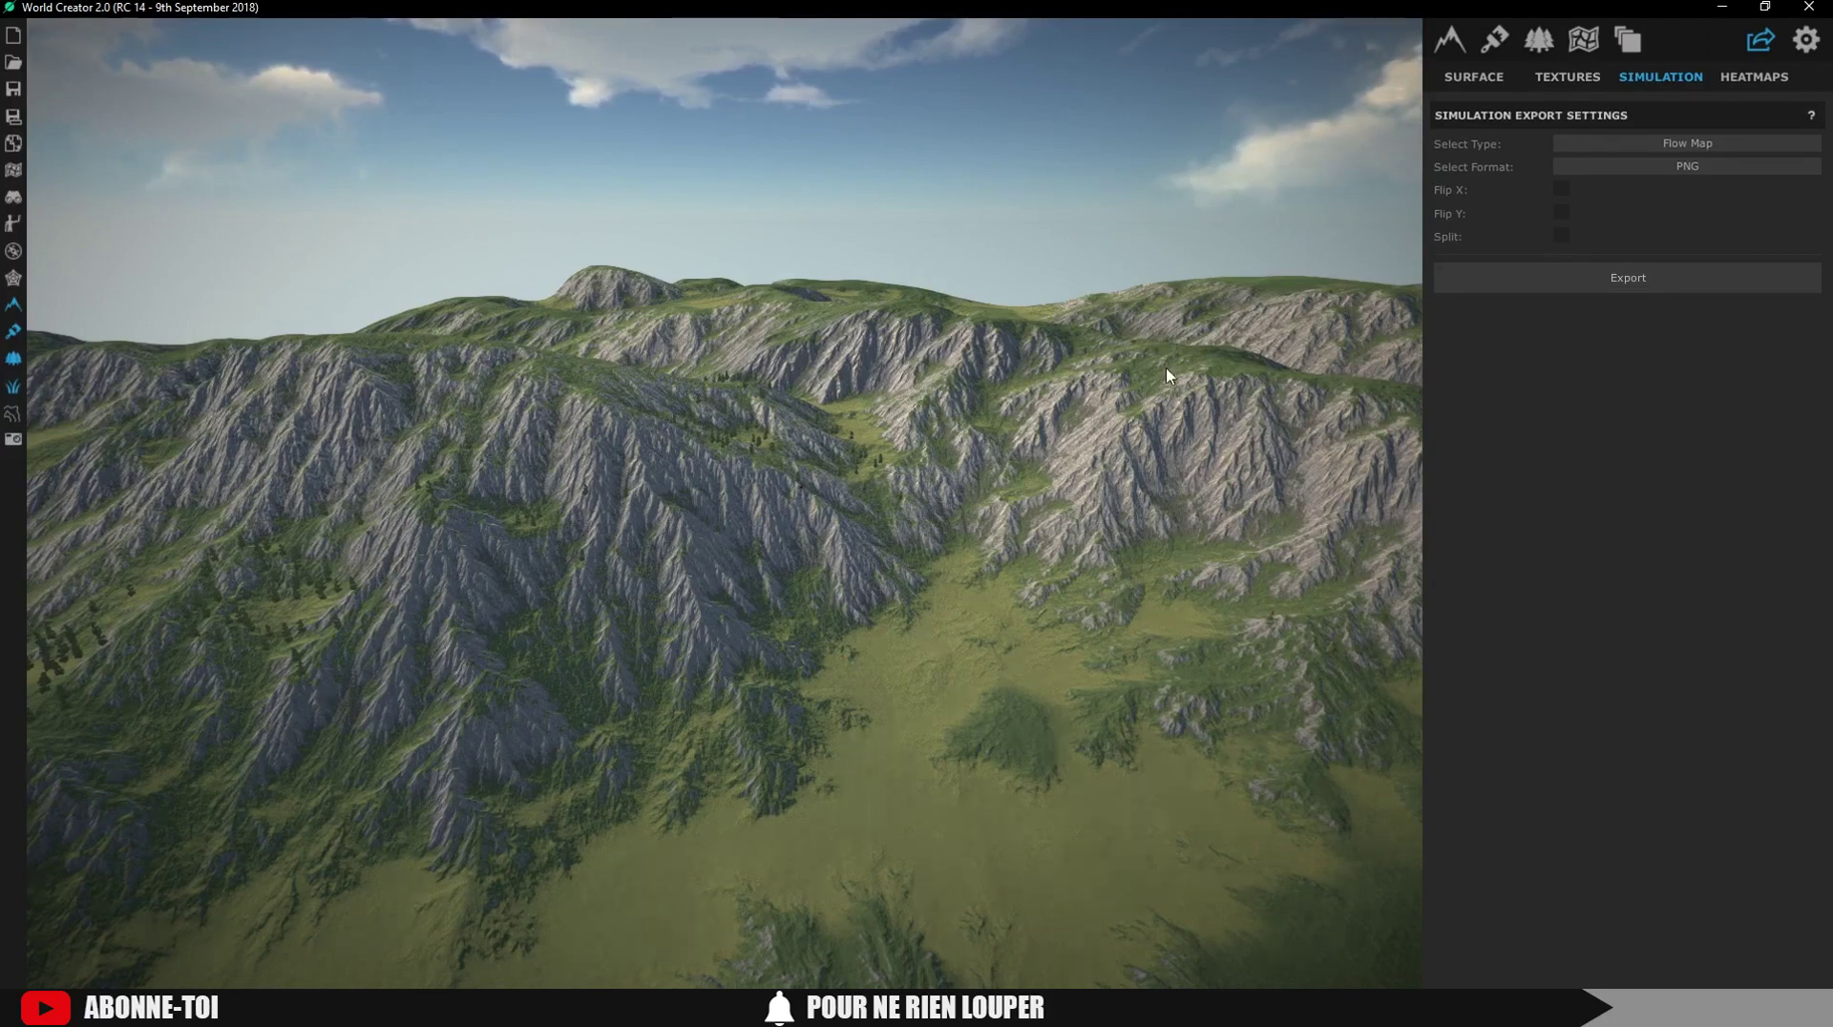
{"action": "left_click", "coordinate": [1734, 77]}
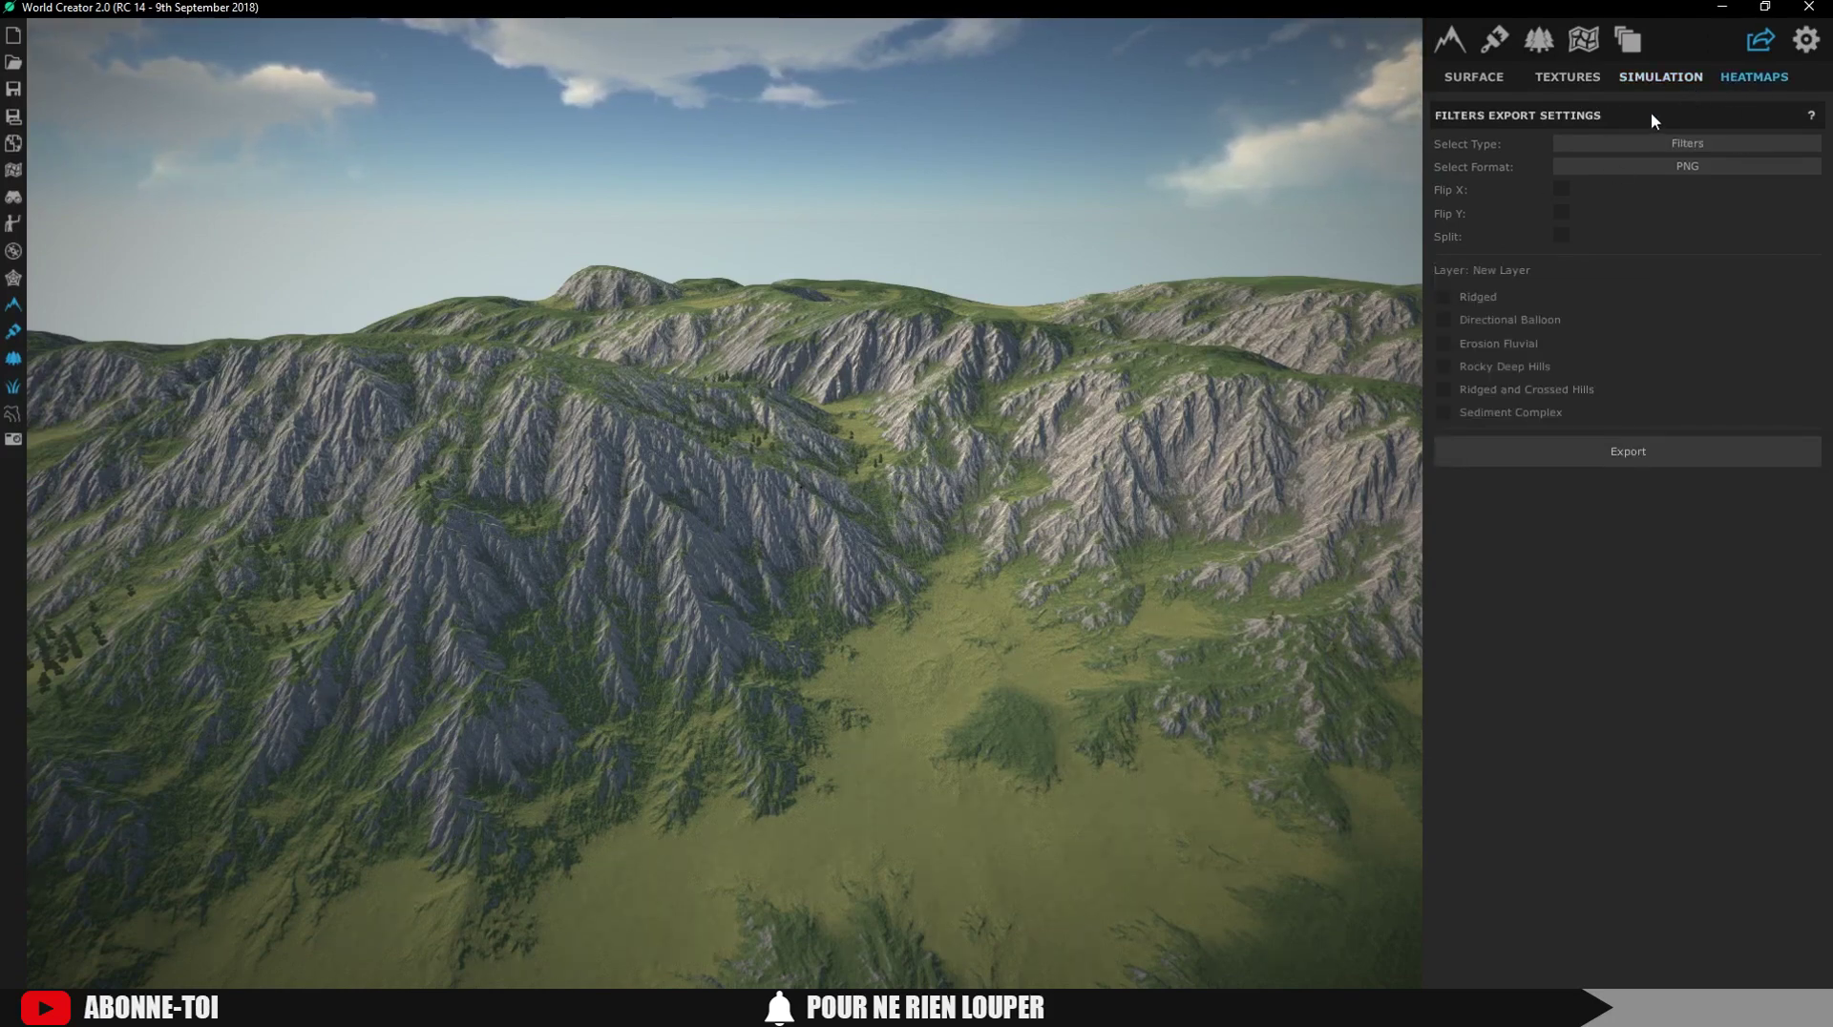